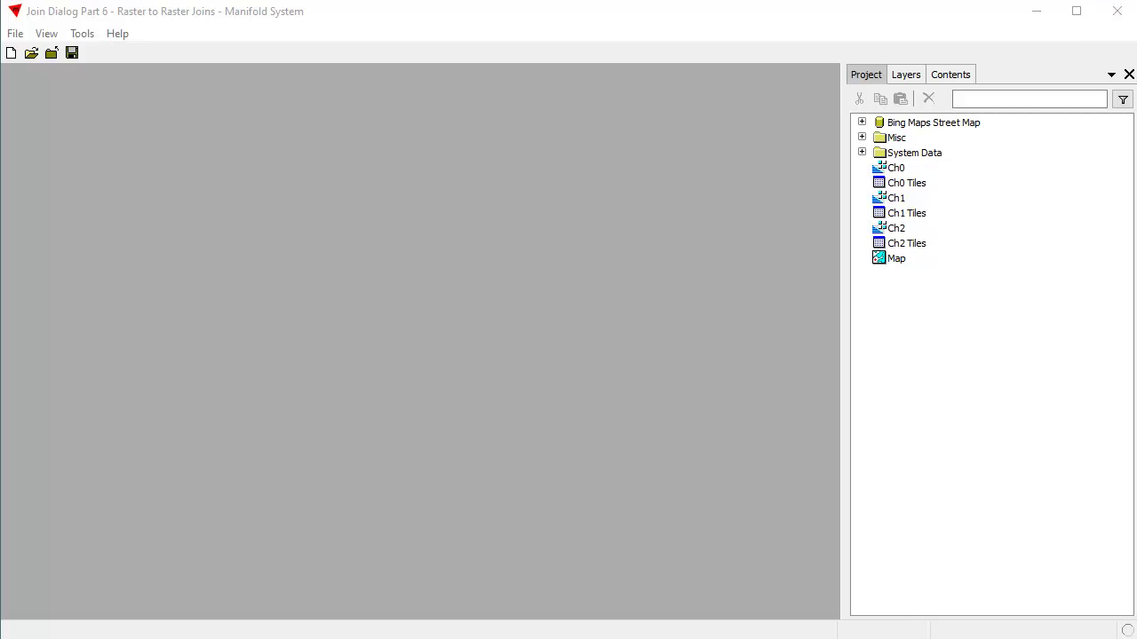
Open the Map component from the project in its own window.
{"action": "left_click", "coordinate": [723, 20]}
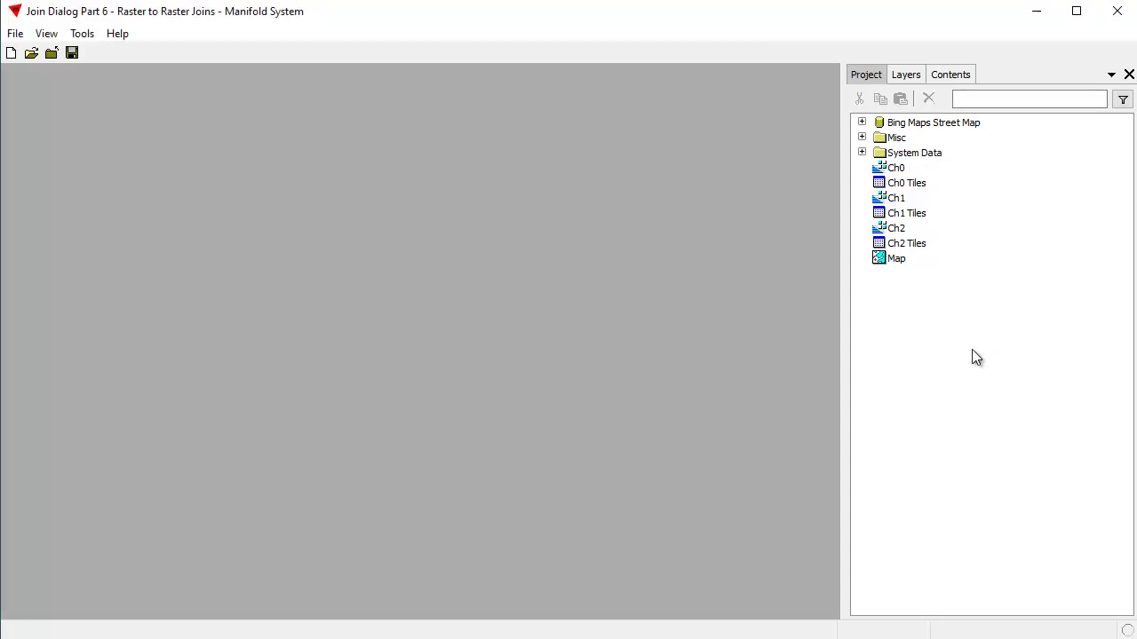
{"action": "double_click", "coordinate": [897, 260]}
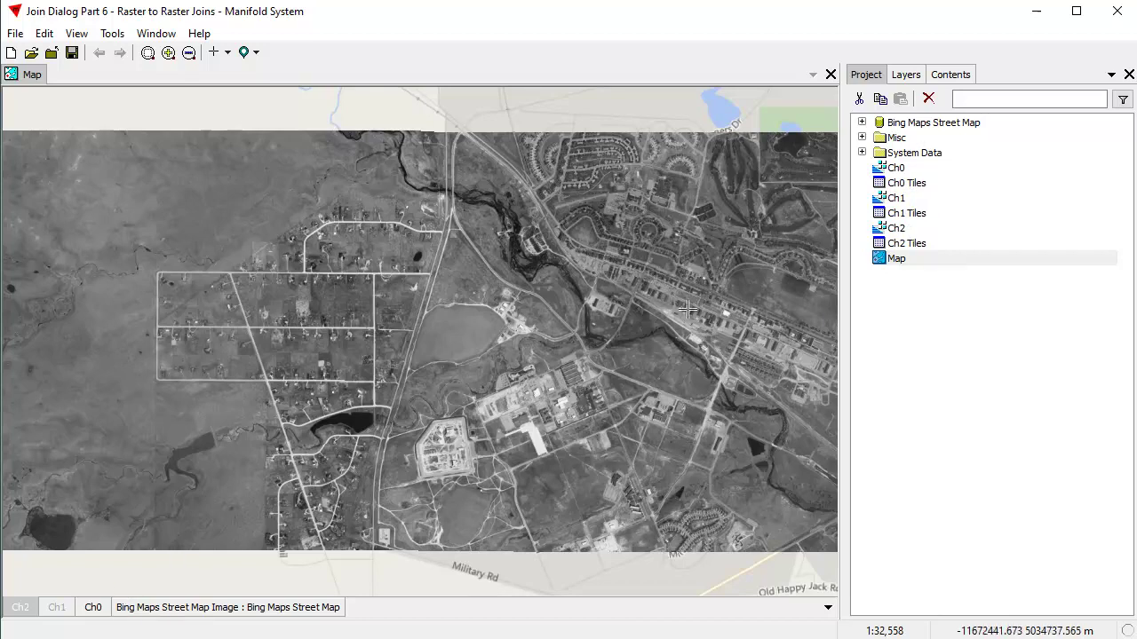
Open the Ch1 image, examine its component information including the tile data type, and close the image again.
{"action": "double_click", "coordinate": [896, 197]}
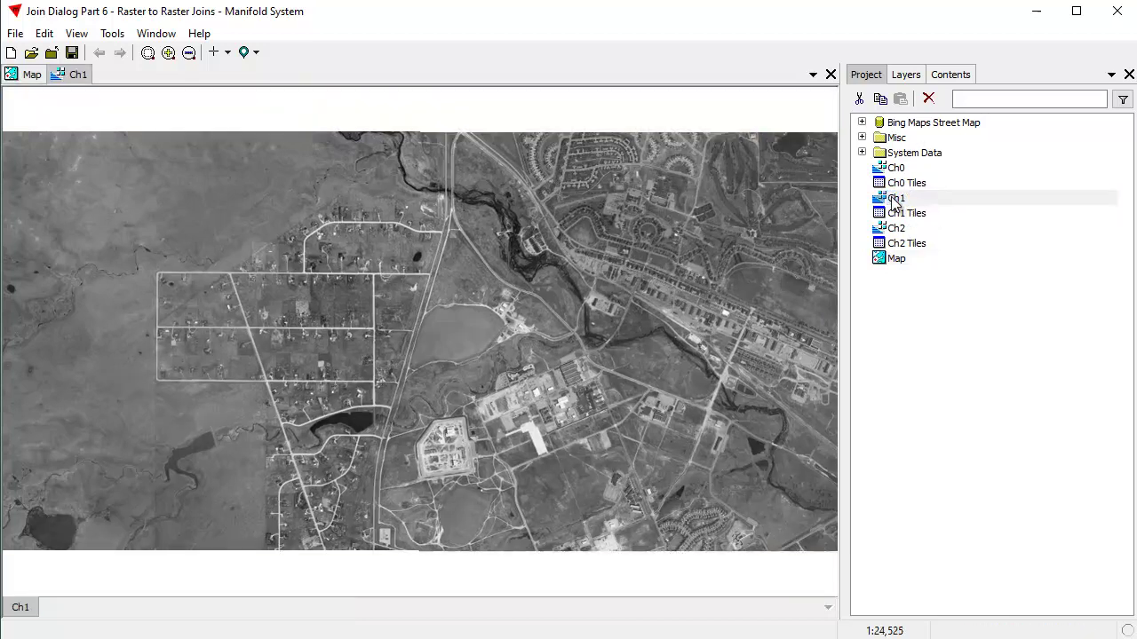
{"action": "left_click", "coordinate": [951, 75]}
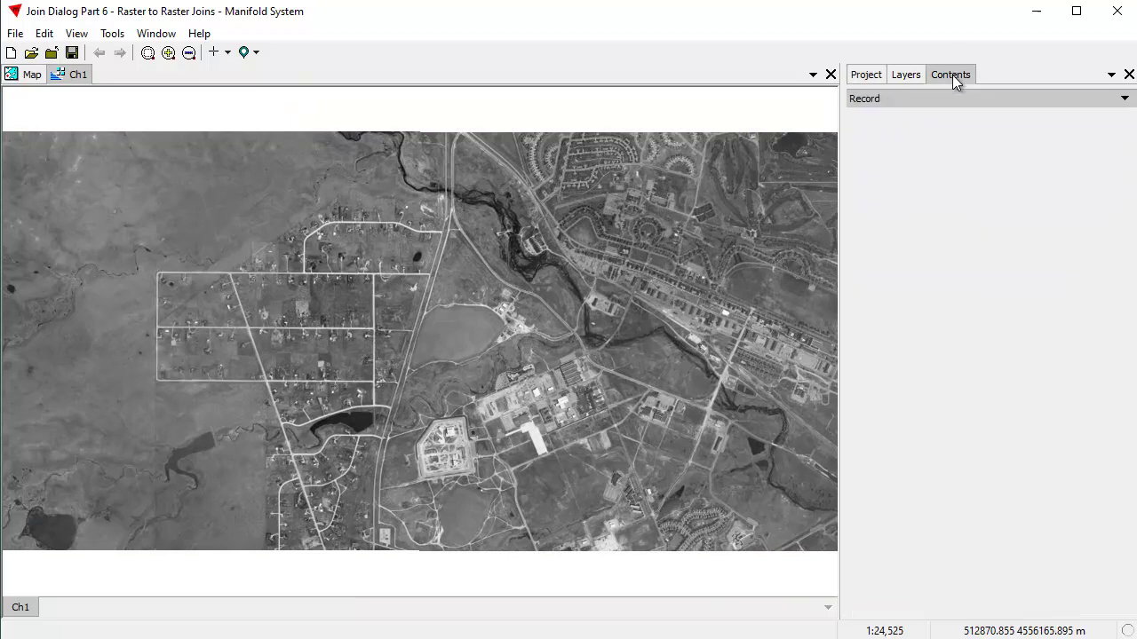
{"action": "left_click", "coordinate": [928, 99]}
{"action": "left_click", "coordinate": [906, 125]}
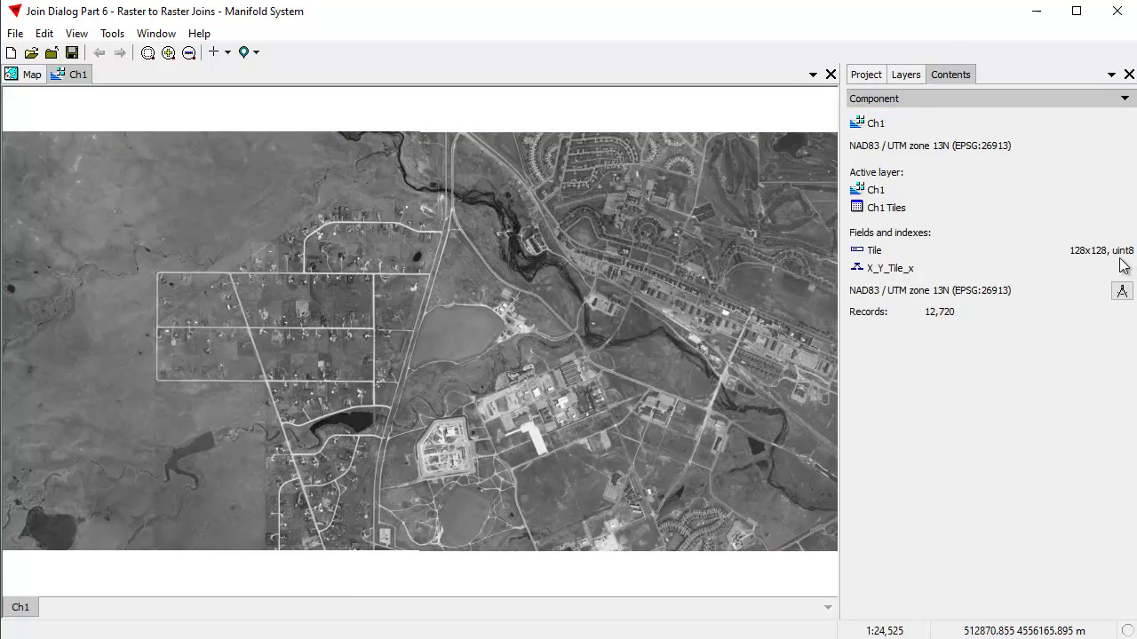
{"action": "left_click", "coordinate": [830, 75]}
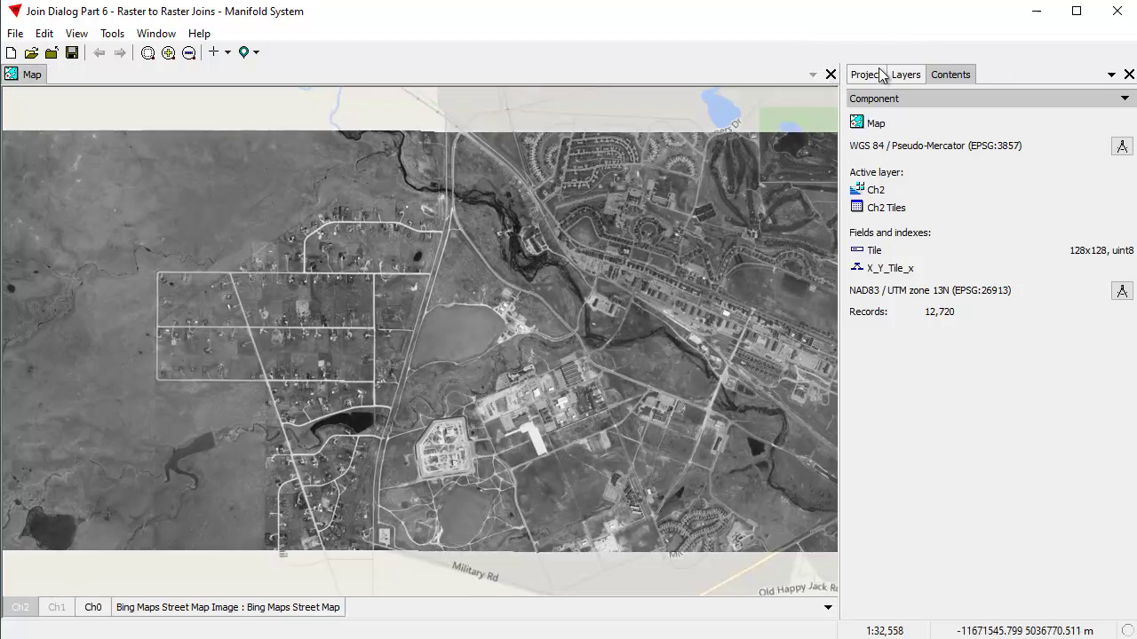
{"action": "left_click", "coordinate": [865, 76]}
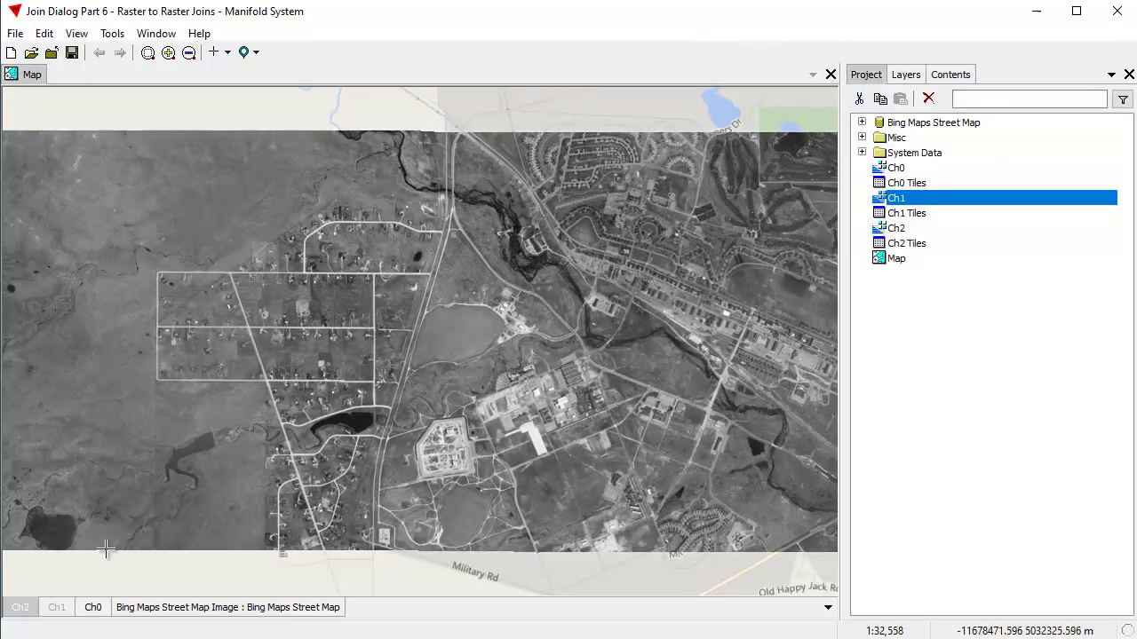
Turn on the Ch1 and Ch2 layers in the map to view the other channel images.
{"action": "left_click", "coordinate": [53, 613], "text": "shift"}
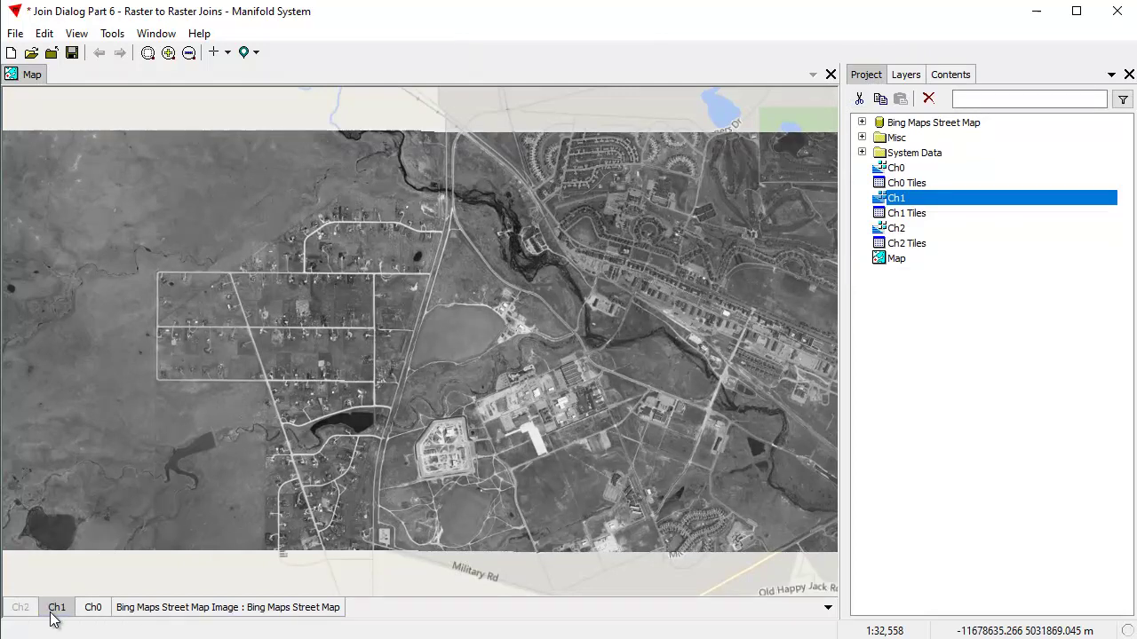
{"action": "left_click", "coordinate": [24, 610], "text": "shift"}
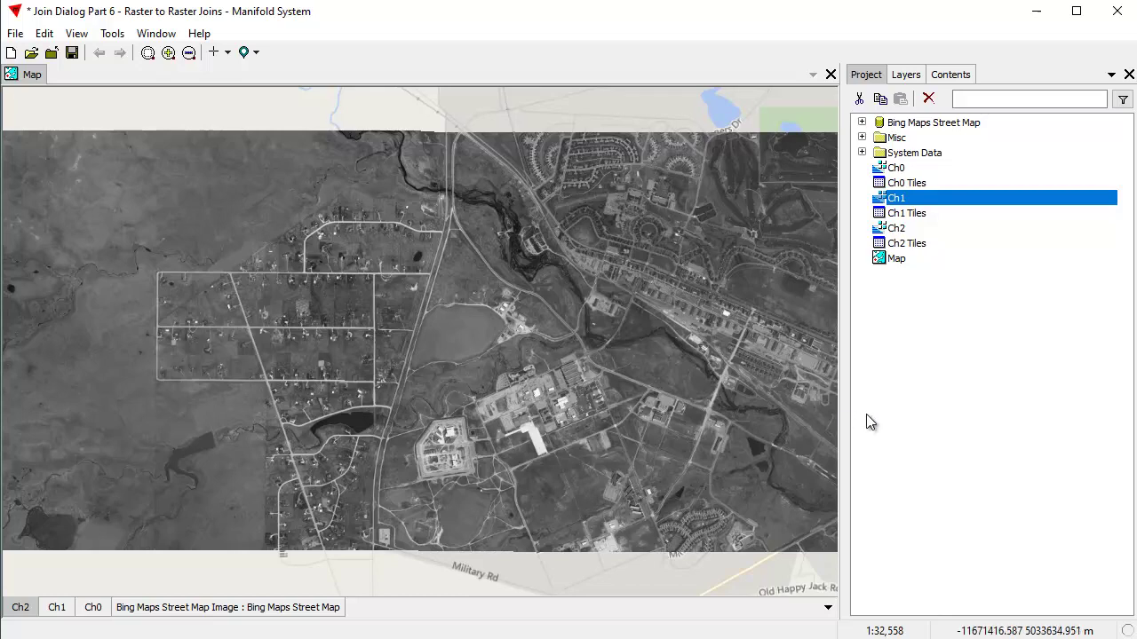
{"action": "left_click", "coordinate": [927, 400]}
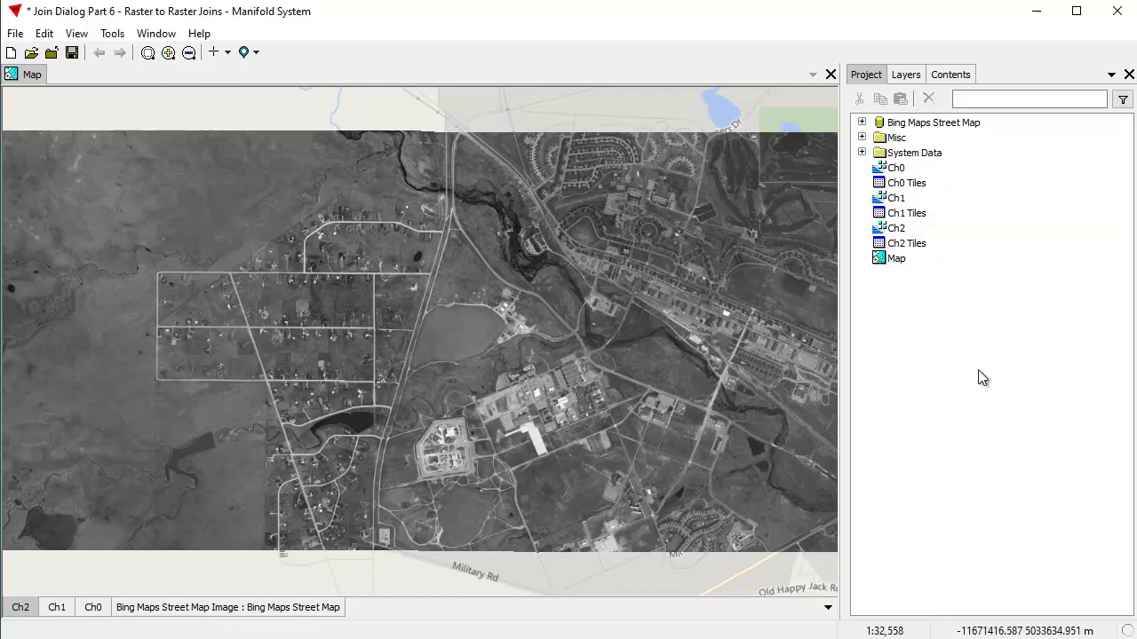
Turn off the Ch2 and Ch1 layers in the map and make Ch0 the active layer.
{"action": "double_click", "coordinate": [27, 608]}
{"action": "double_click", "coordinate": [57, 608]}
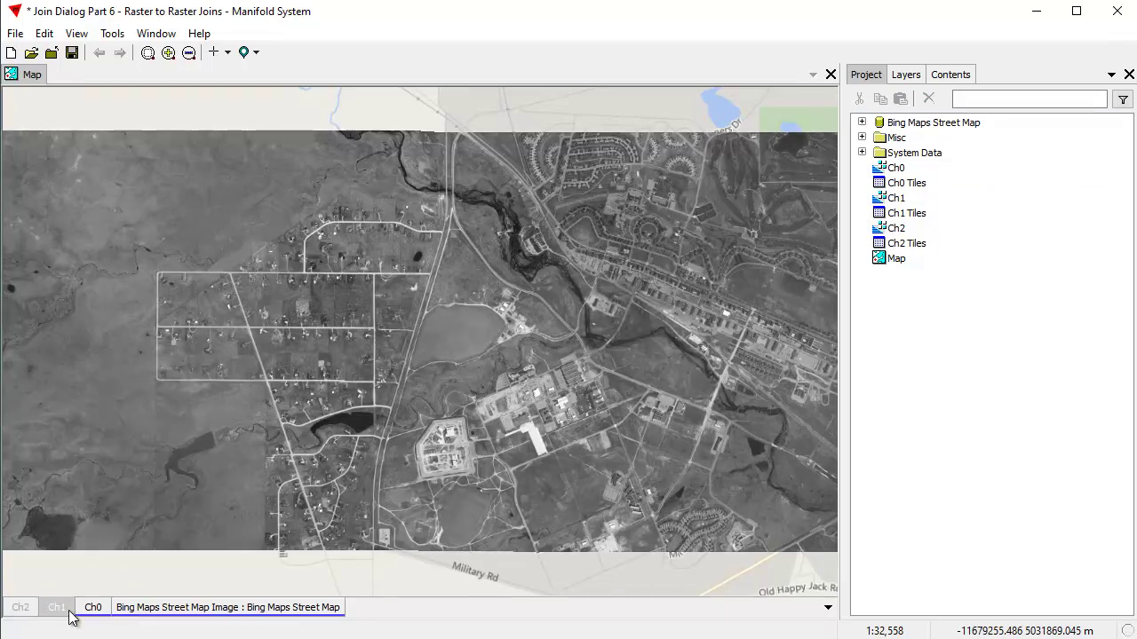
{"action": "left_click", "coordinate": [92, 611]}
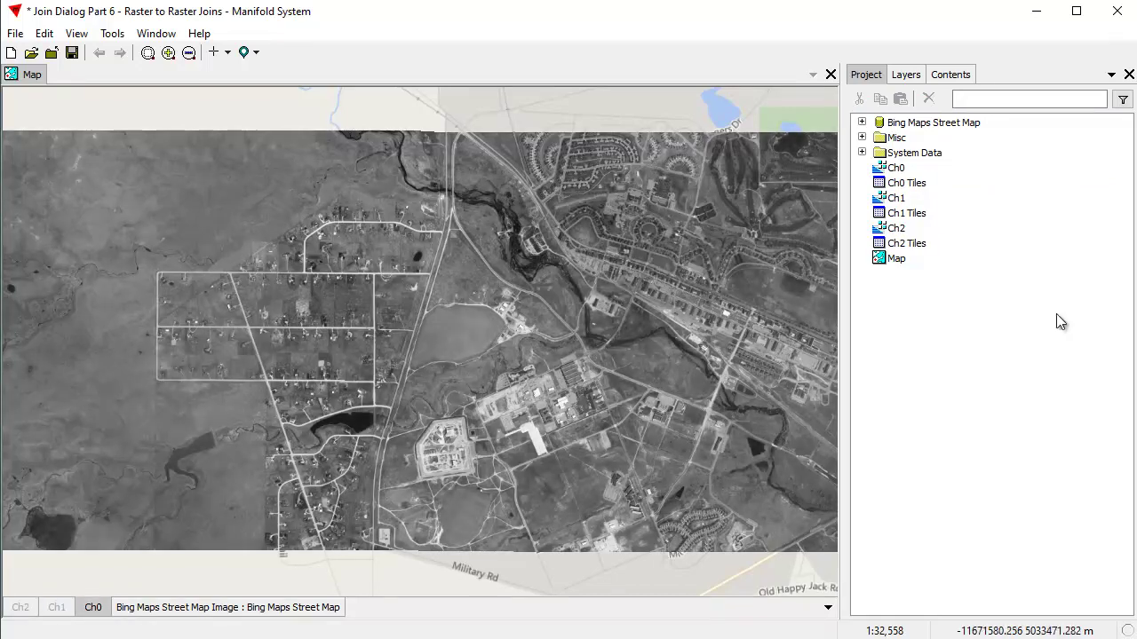
Rename the Ch0 image to Warren AFB together with its related tiles table.
{"action": "left_click", "coordinate": [899, 168]}
{"action": "right_click", "coordinate": [900, 169]}
{"action": "left_click", "coordinate": [959, 238]}
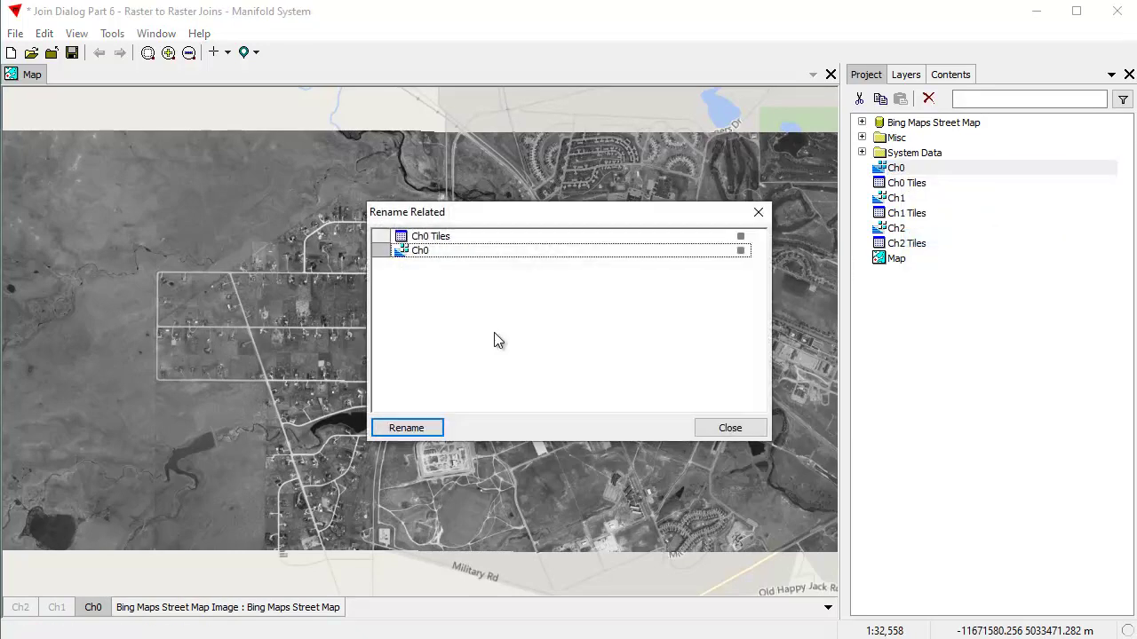
{"action": "left_click", "coordinate": [451, 252]}
{"action": "key", "text": "BackSpace"}
{"action": "key", "text": "BackSpace"}
{"action": "key", "text": "BackSpace"}
{"action": "type", "text": "Warren AFB"}
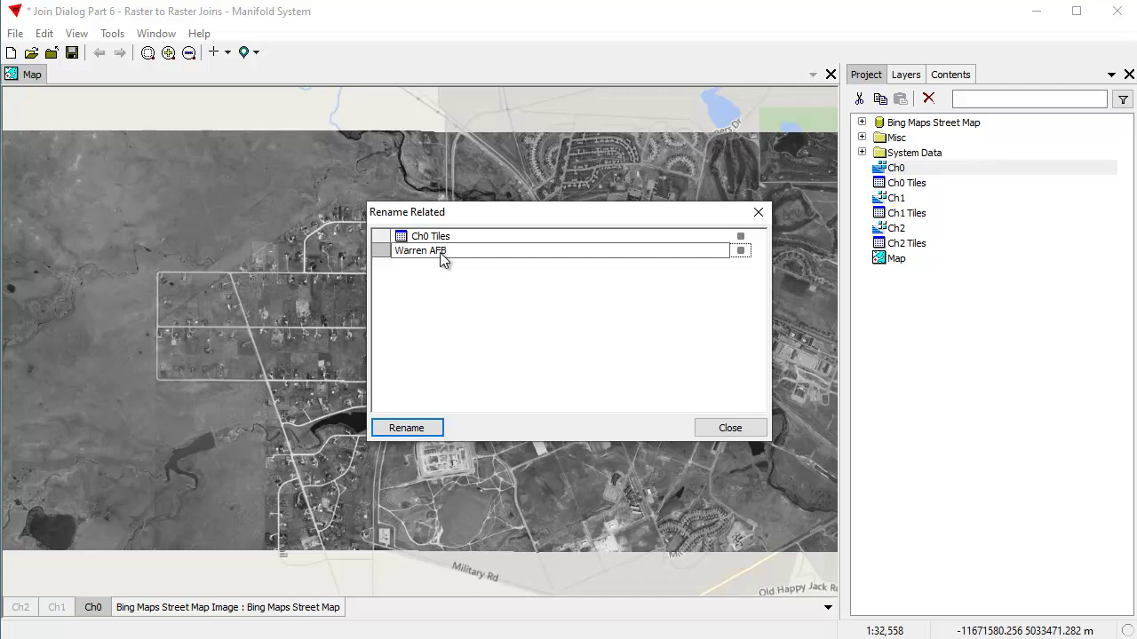
{"action": "key", "text": "Return"}
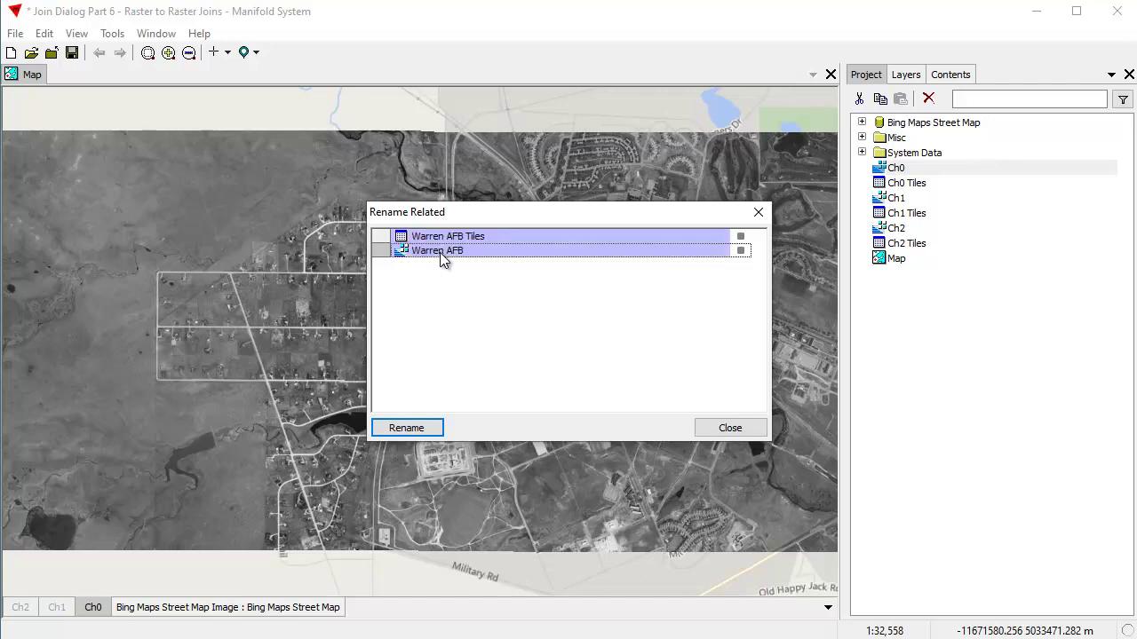
{"action": "left_click", "coordinate": [426, 429]}
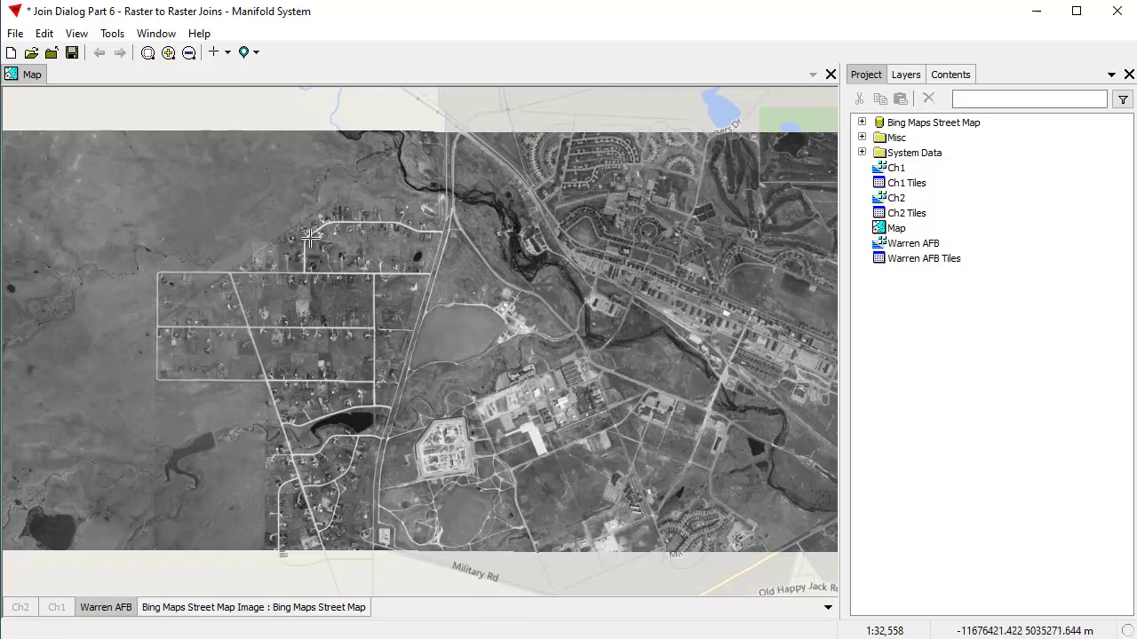
Join the Ch1 image to the Warren AFB image, copying its Channel 0 as a new channel, and check the tile data type.
{"action": "left_click", "coordinate": [112, 612]}
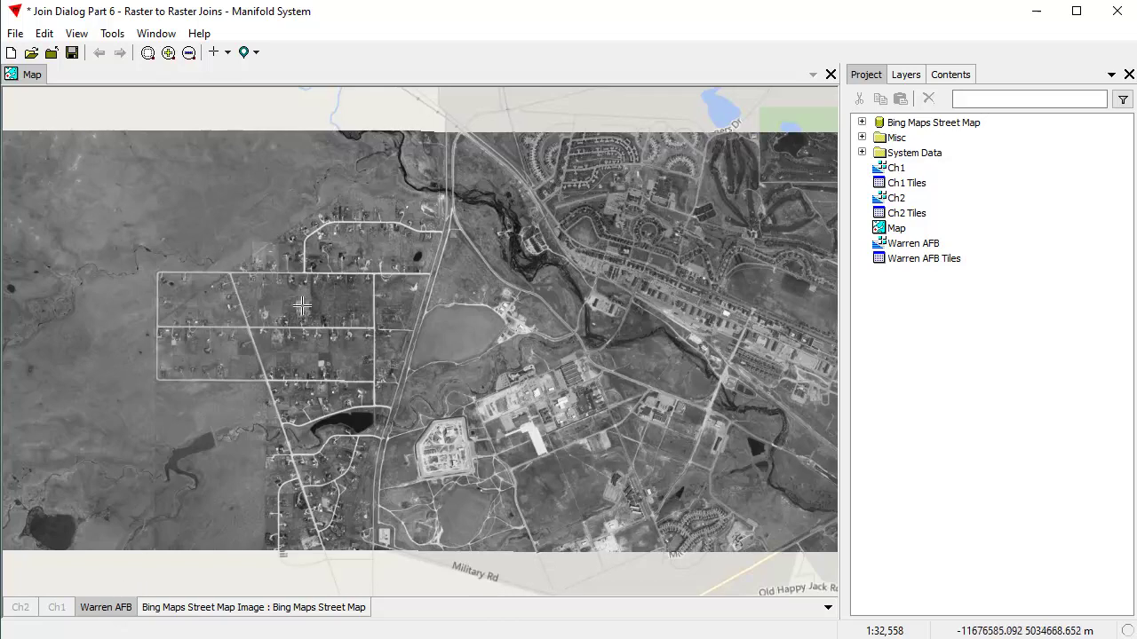
{"action": "left_click", "coordinate": [45, 34]}
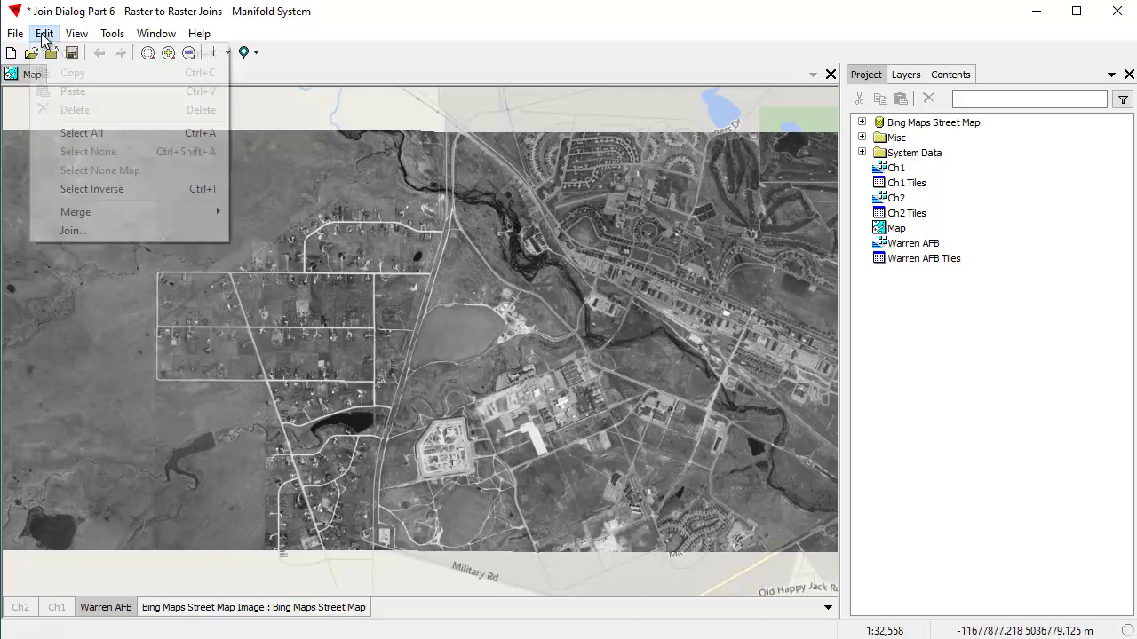
{"action": "left_click", "coordinate": [71, 231]}
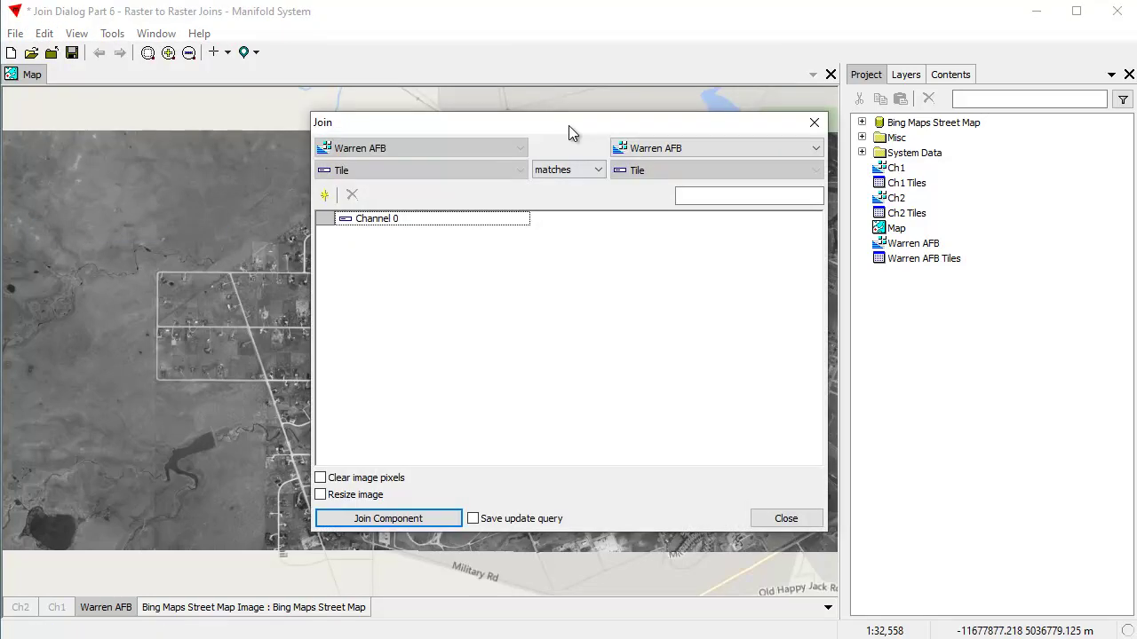
{"action": "left_click_drag", "start_coordinate": [568, 125], "coordinate": [507, 116]}
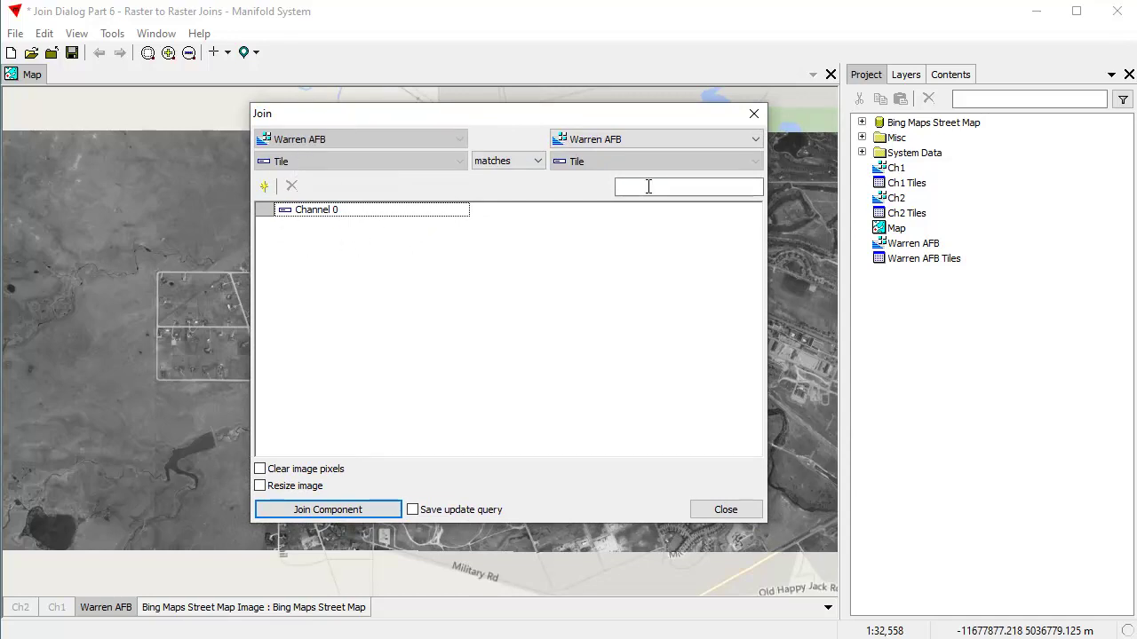
{"action": "left_click", "coordinate": [755, 140]}
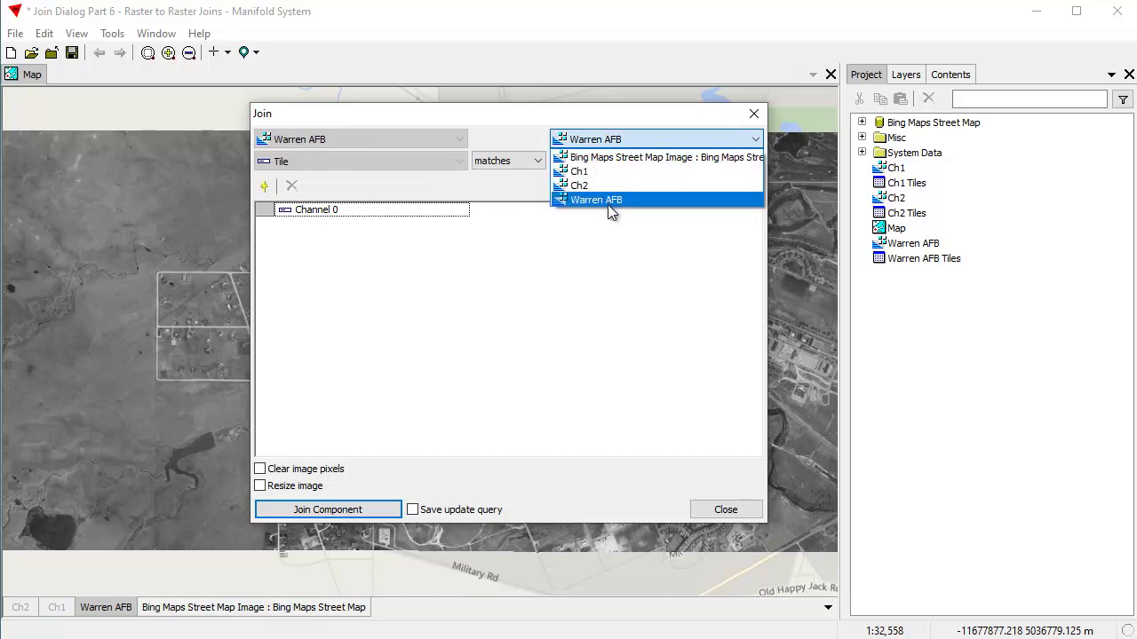
{"action": "left_click", "coordinate": [592, 172]}
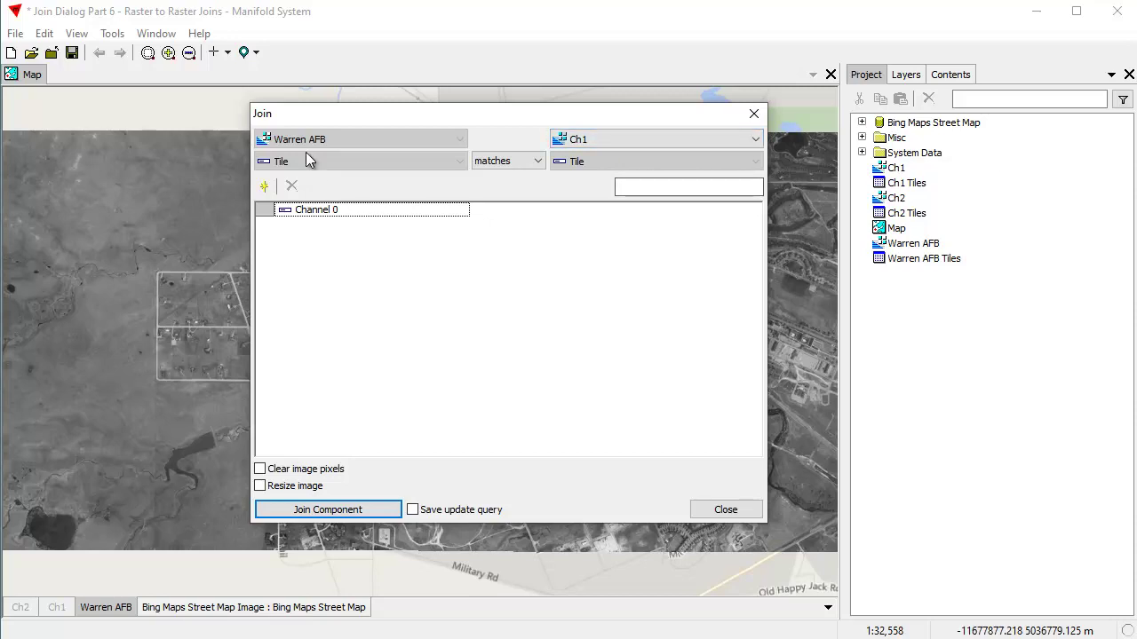
{"action": "left_click", "coordinate": [263, 190]}
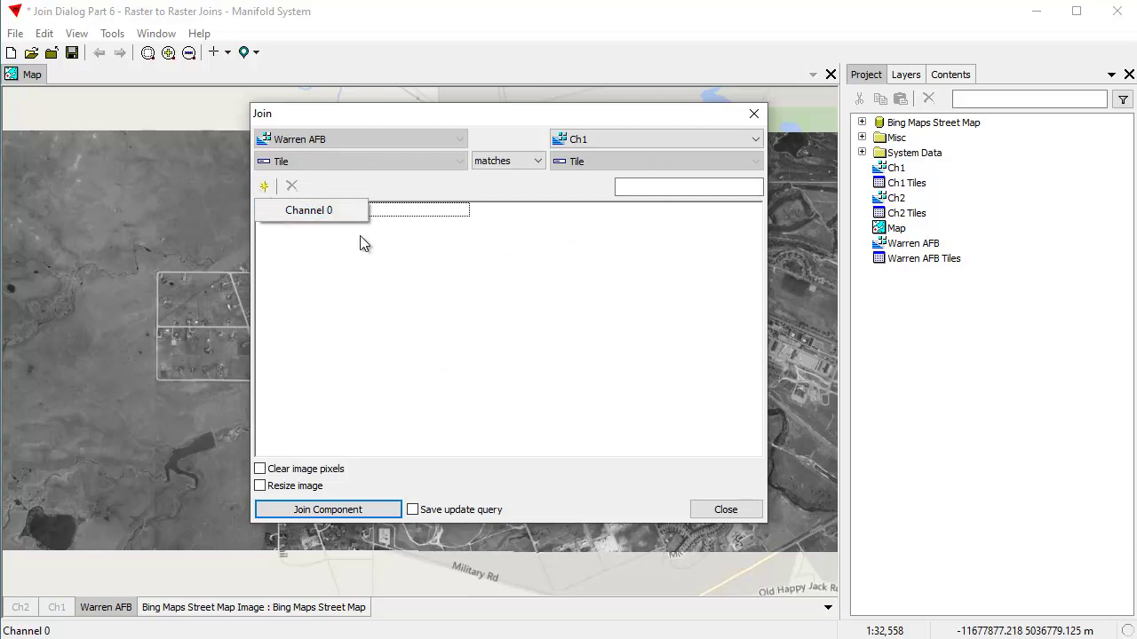
{"action": "left_click", "coordinate": [313, 214]}
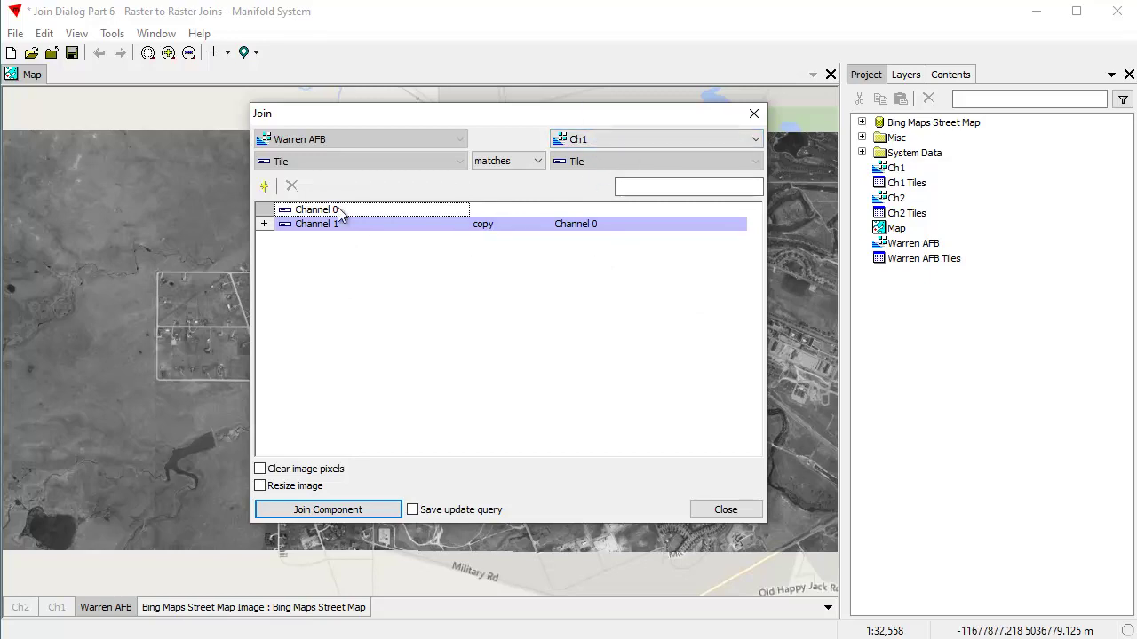
{"action": "left_click", "coordinate": [348, 509]}
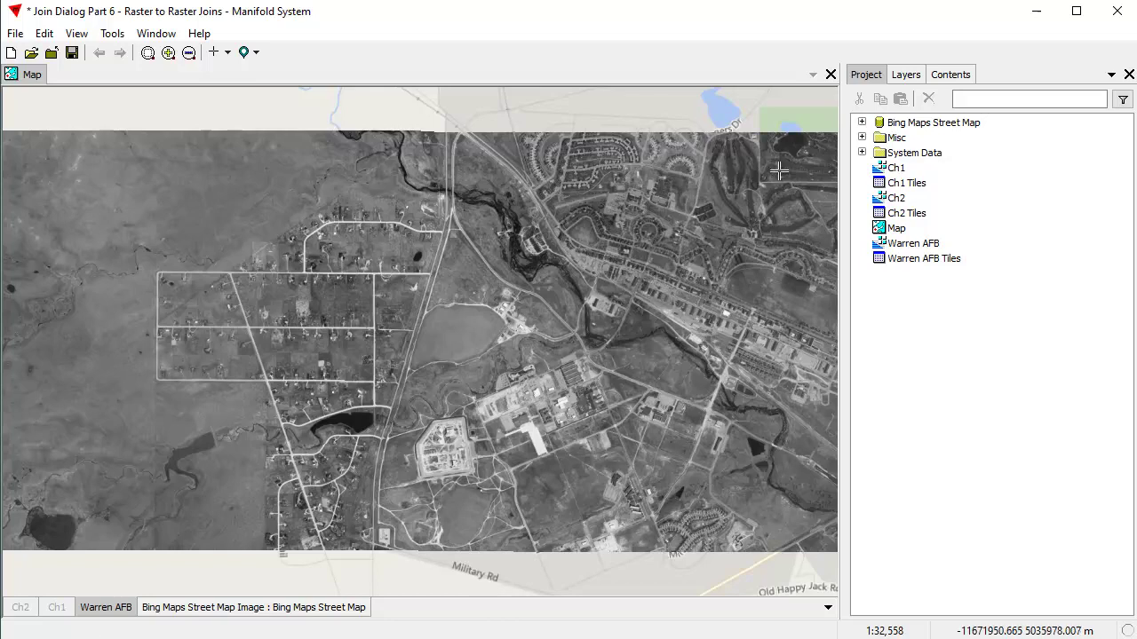
{"action": "left_click", "coordinate": [951, 77]}
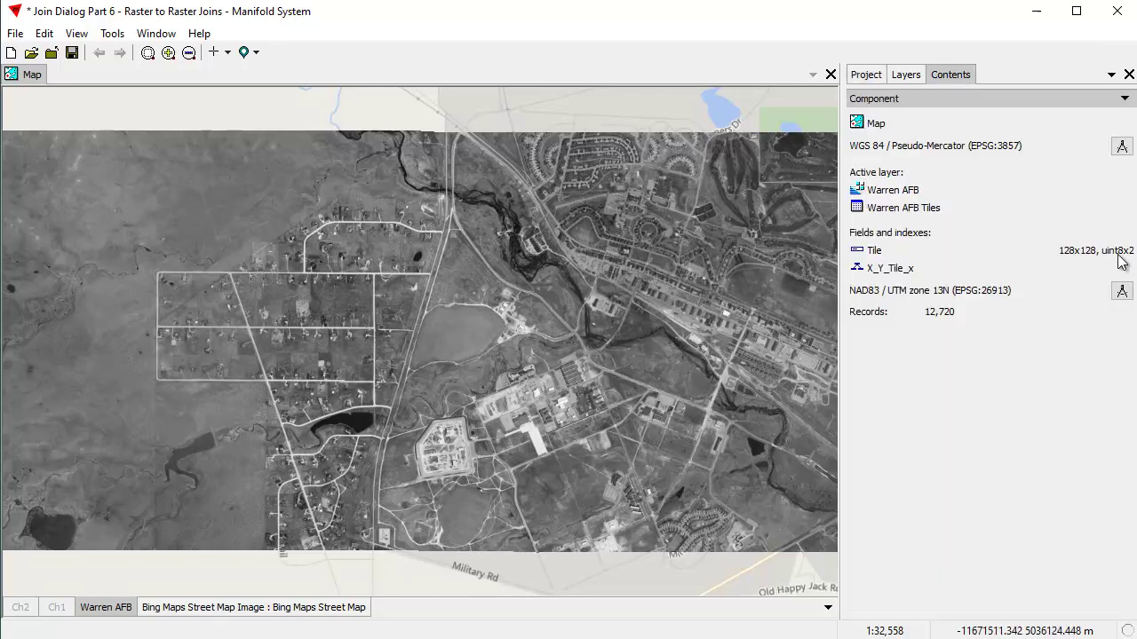
{"action": "left_click", "coordinate": [863, 77]}
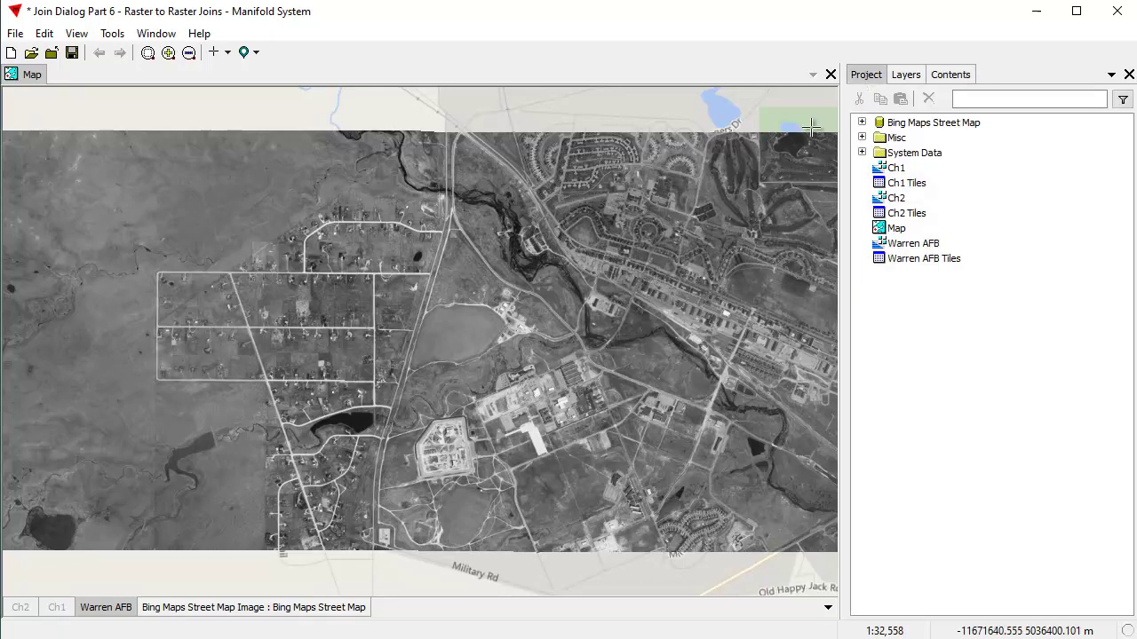
Join the Ch2 image to the Warren AFB image, copying its Channel 0 as an additional new channel.
{"action": "left_click", "coordinate": [107, 608]}
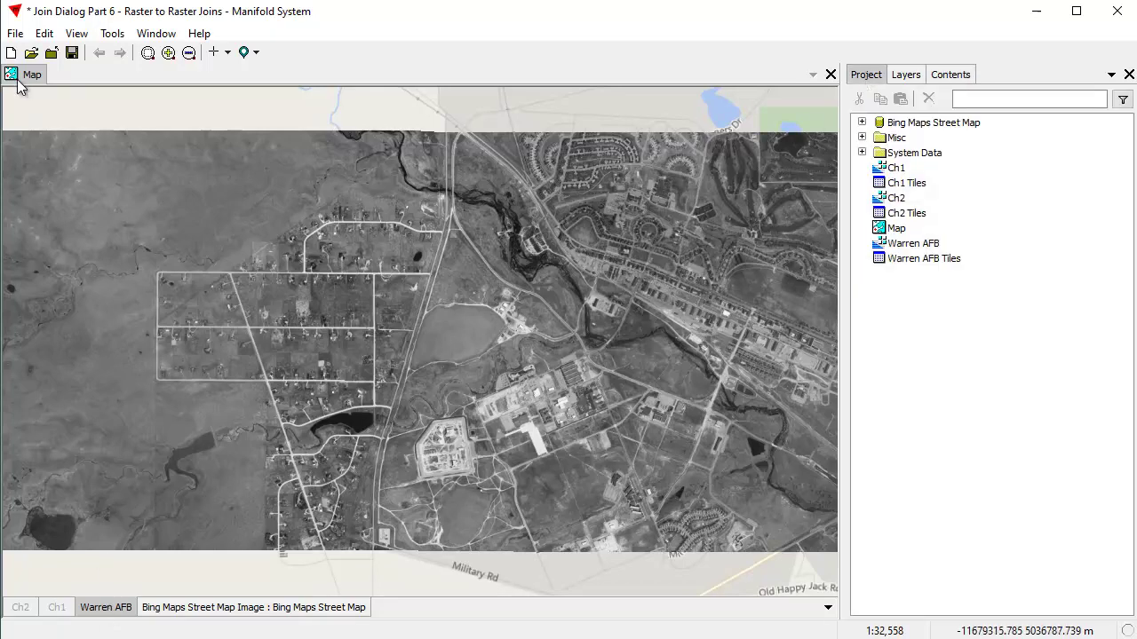
{"action": "left_click", "coordinate": [43, 33]}
{"action": "left_click", "coordinate": [78, 229]}
{"action": "left_click", "coordinate": [812, 150]}
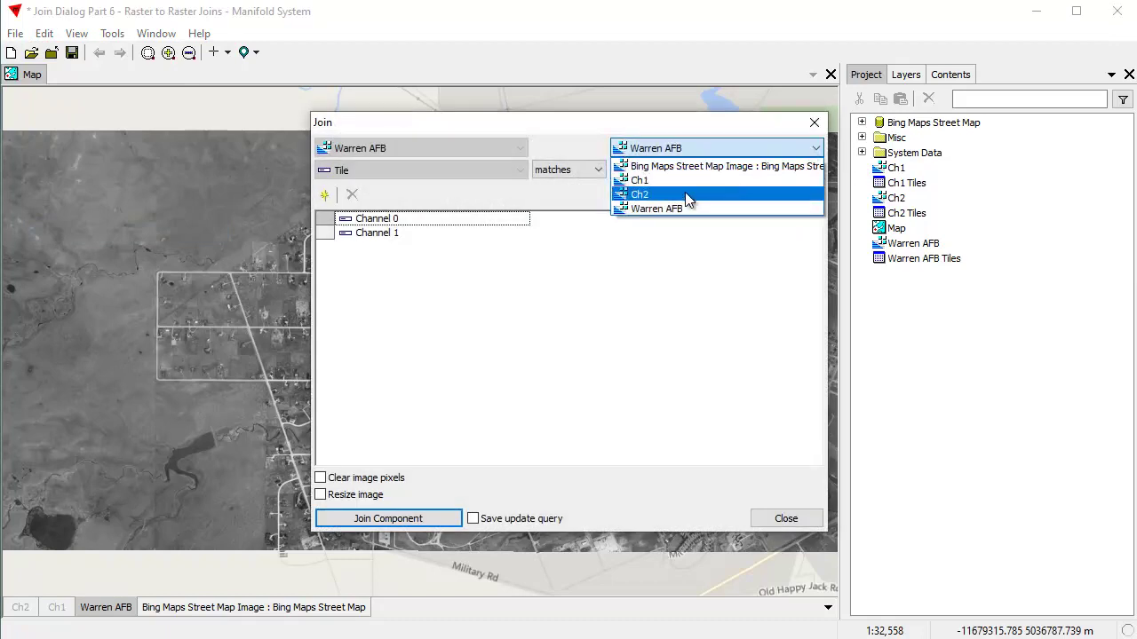
{"action": "left_click", "coordinate": [652, 195]}
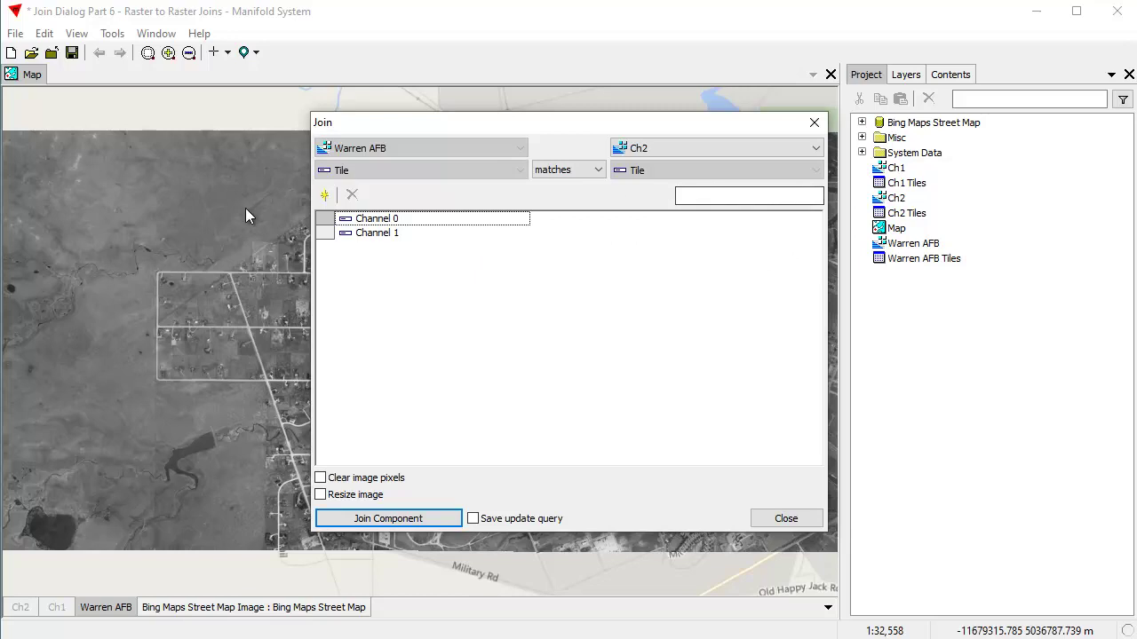
{"action": "left_click", "coordinate": [325, 197]}
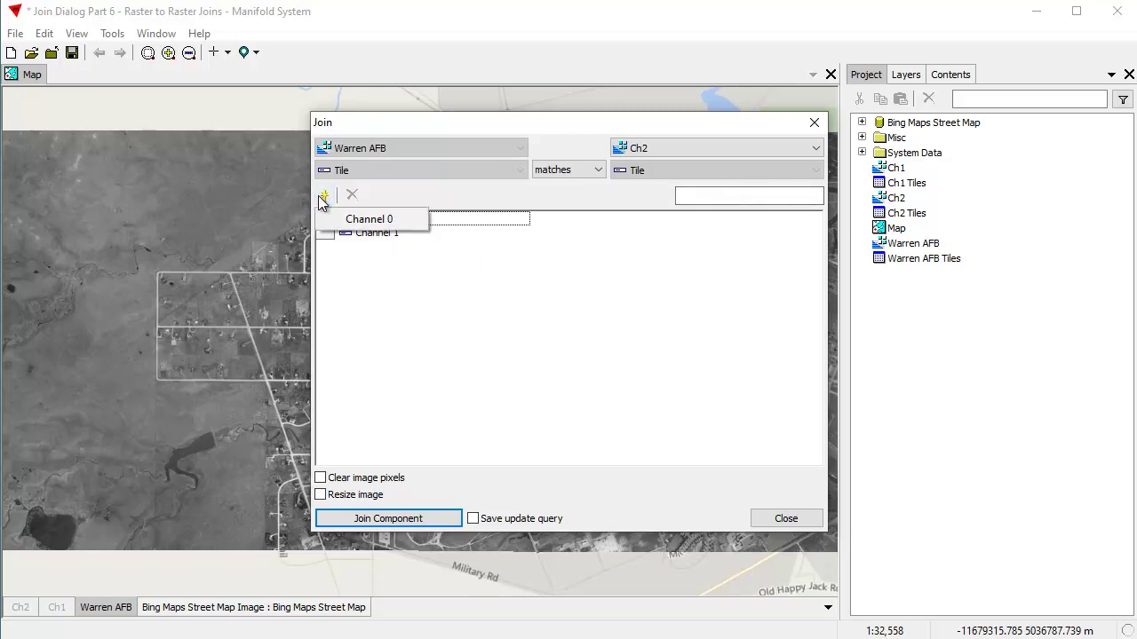
{"action": "left_click", "coordinate": [364, 219]}
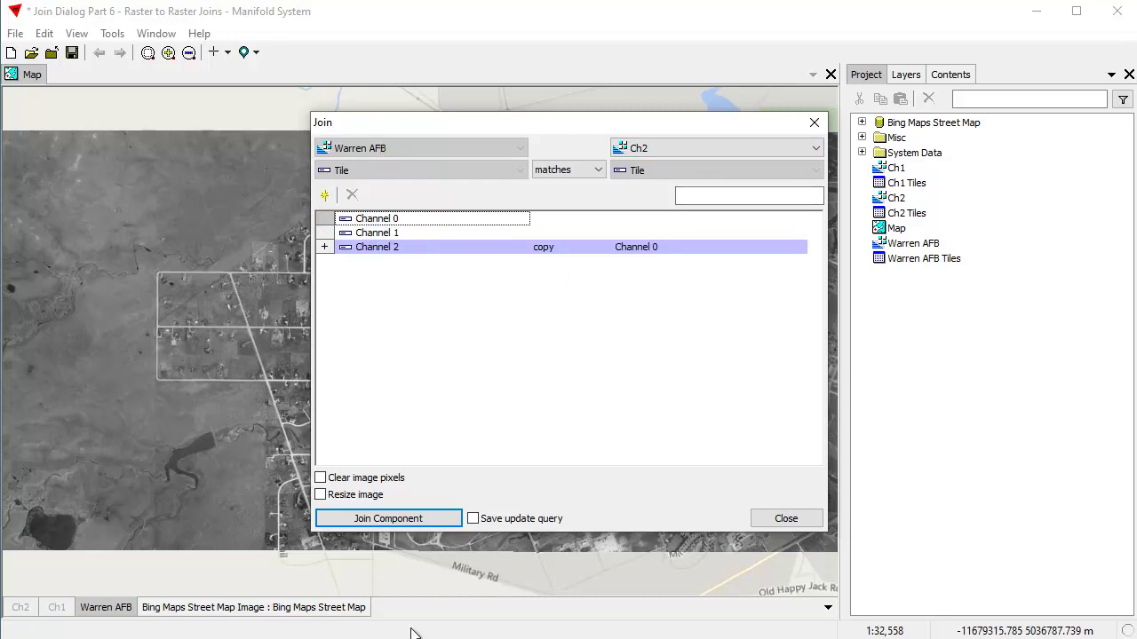
{"action": "left_click", "coordinate": [399, 518]}
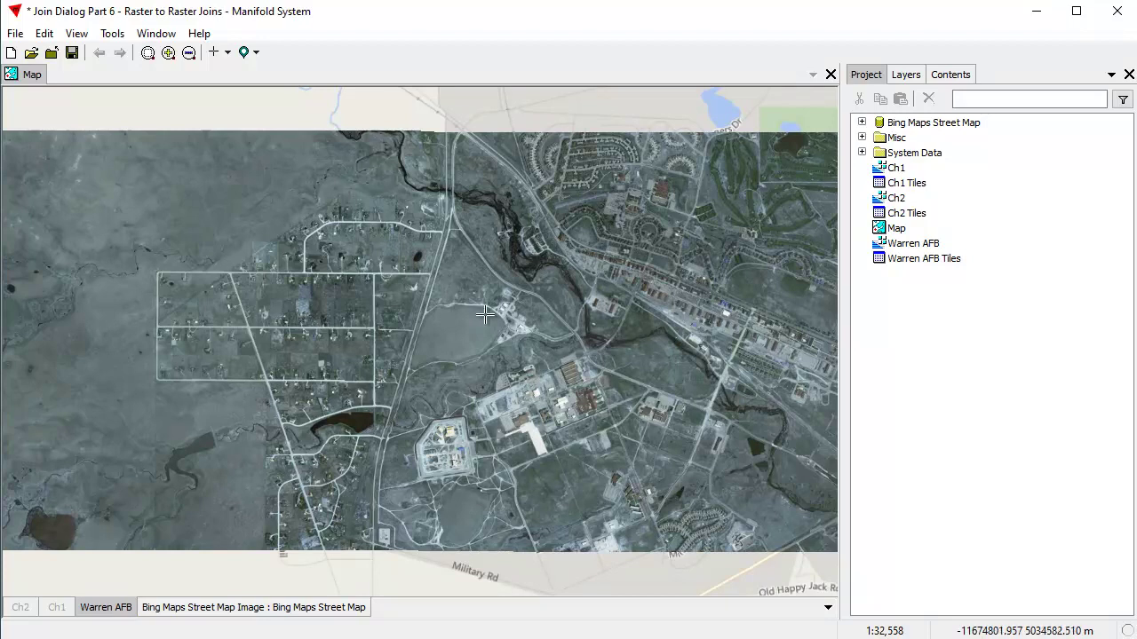
Check the Warren AFB layer's tile data type and its current channel assignments in the style settings.
{"action": "left_click", "coordinate": [966, 76]}
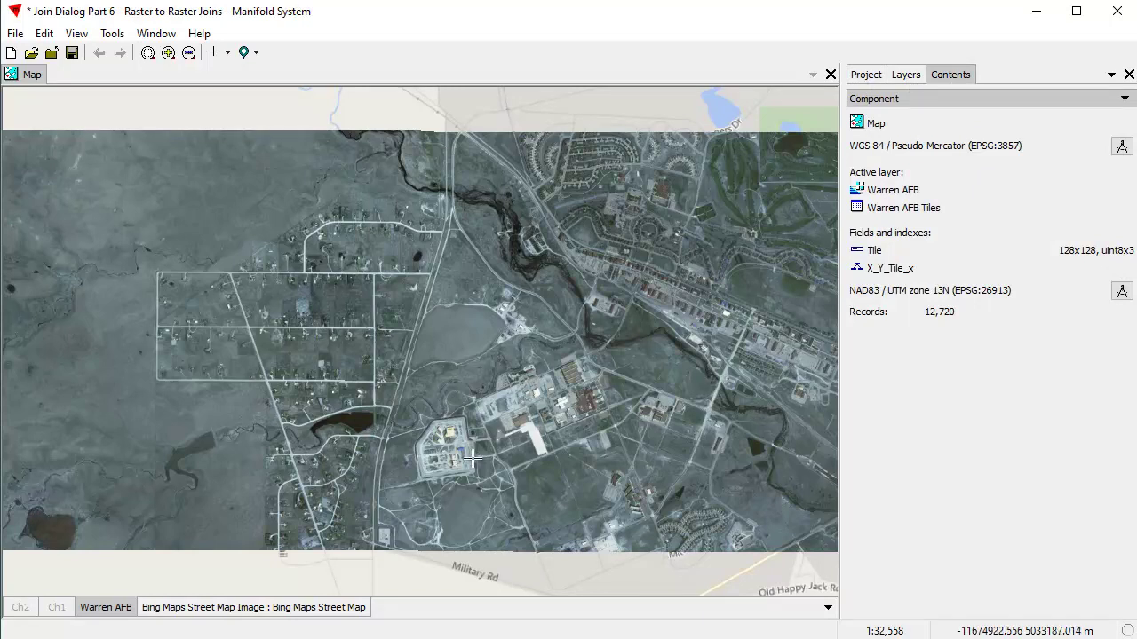
{"action": "left_click", "coordinate": [917, 99]}
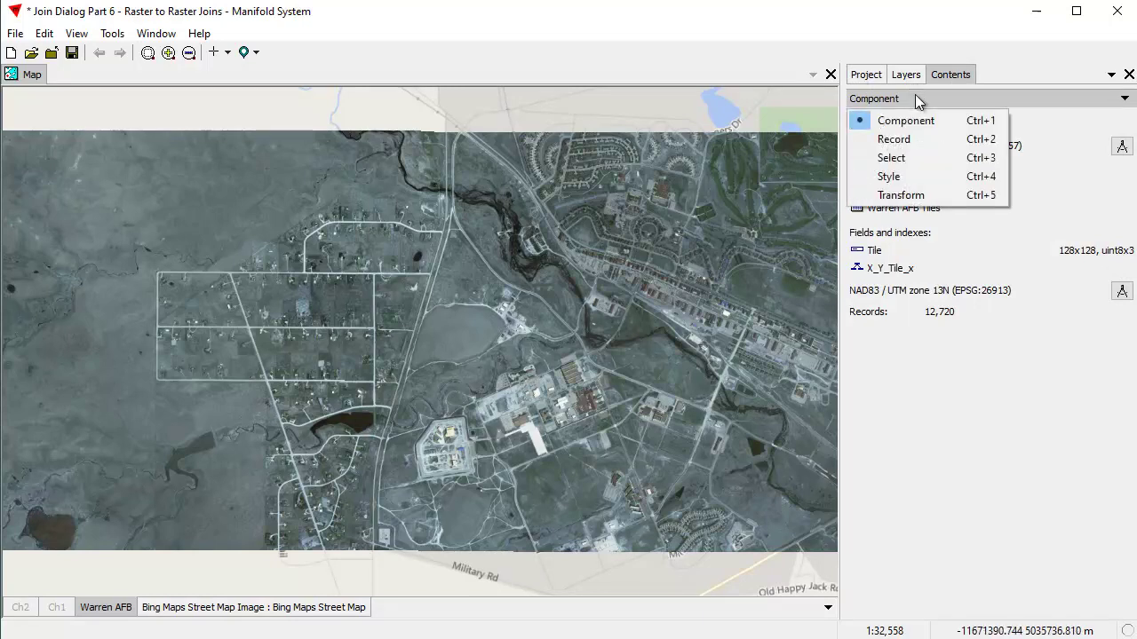
{"action": "left_click", "coordinate": [913, 179]}
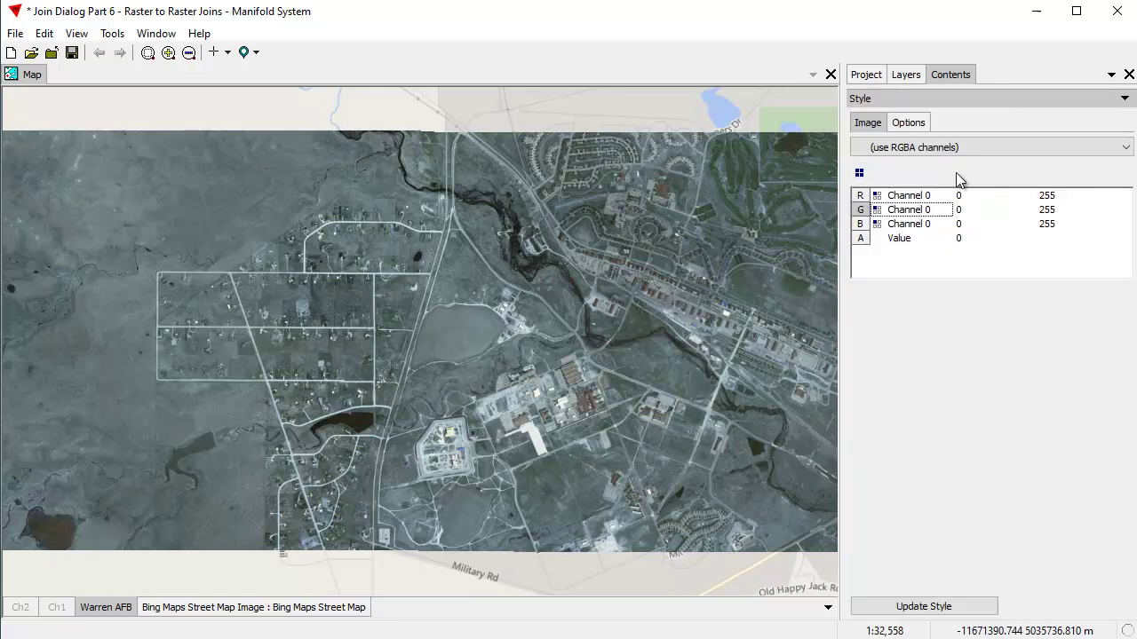
Remove the Warren AFB layer from the map and add the Warren AFB image back as a layer.
{"action": "right_click", "coordinate": [118, 607]}
{"action": "left_click", "coordinate": [160, 614]}
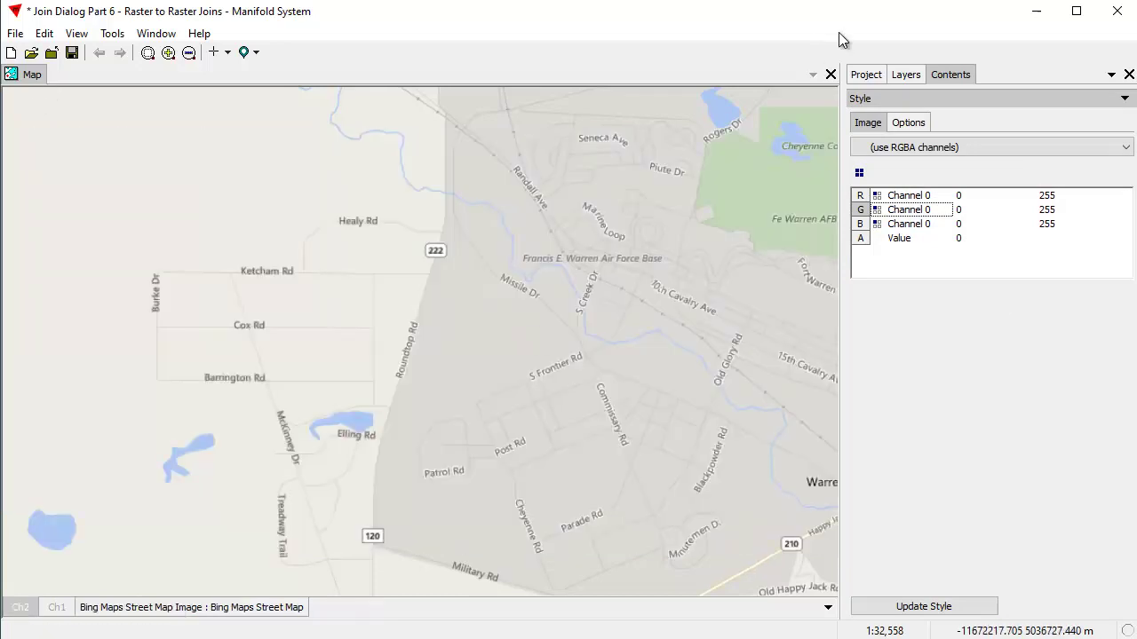
{"action": "left_click", "coordinate": [876, 79]}
{"action": "left_click_drag", "start_coordinate": [914, 243], "coordinate": [444, 320]}
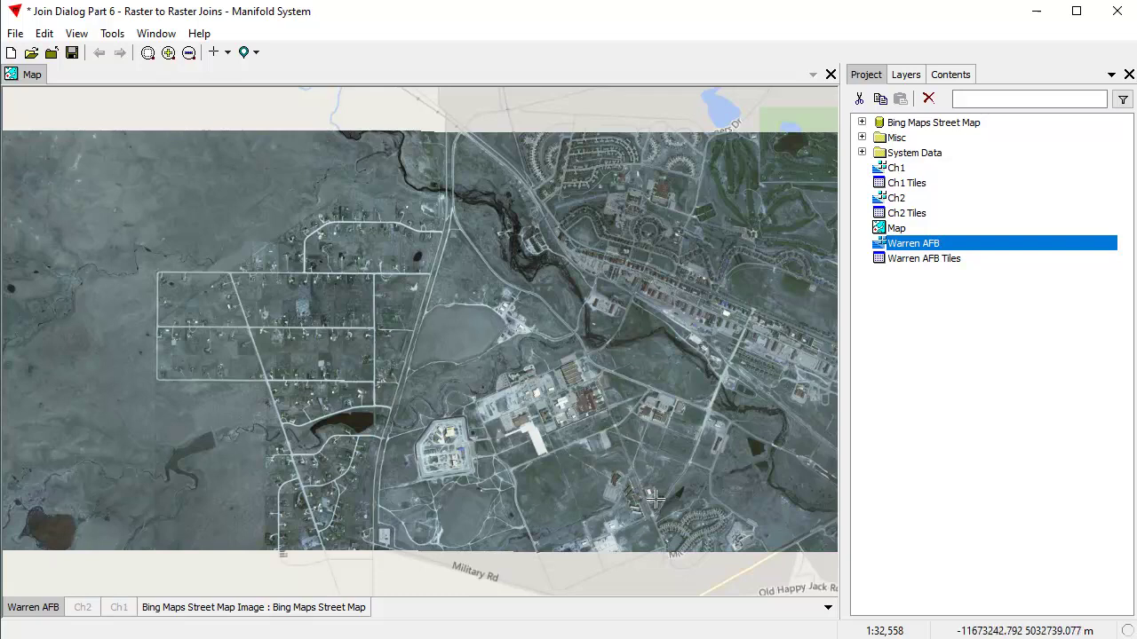
Style the Warren AFB image with the RGB channel preset and apply the updated style.
{"action": "left_click", "coordinate": [950, 75]}
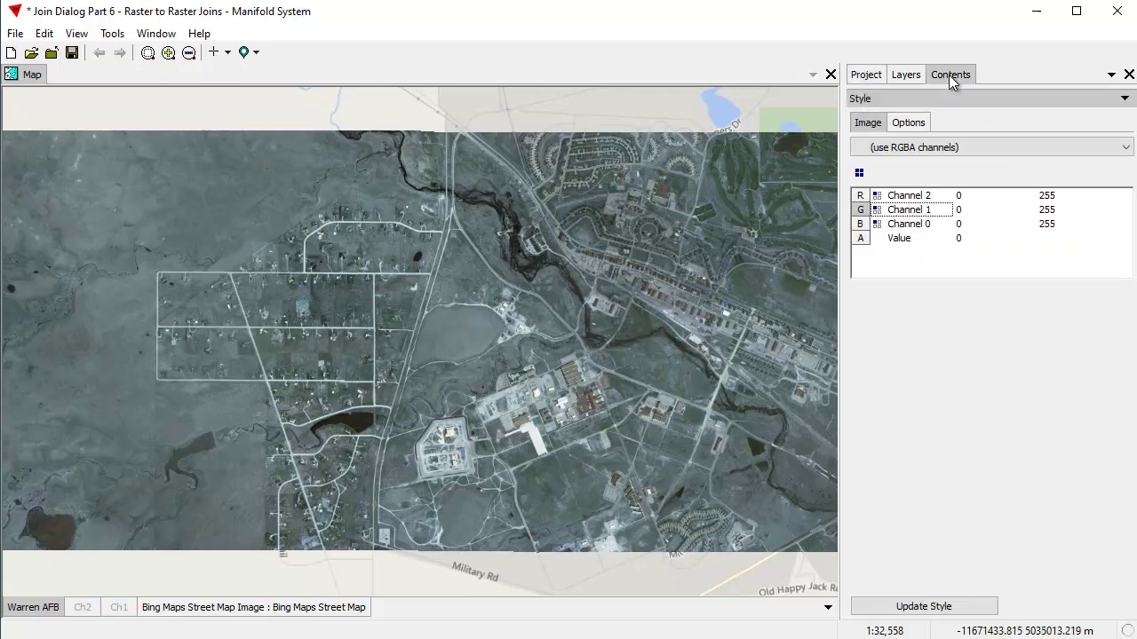
{"action": "left_click", "coordinate": [858, 174]}
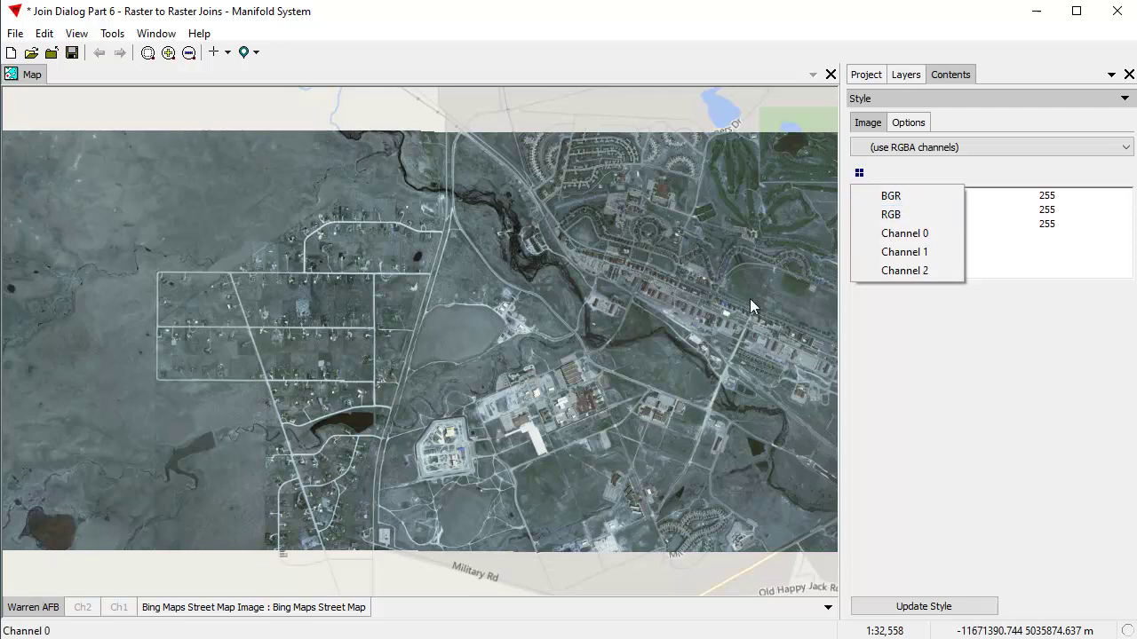
{"action": "left_click", "coordinate": [912, 220]}
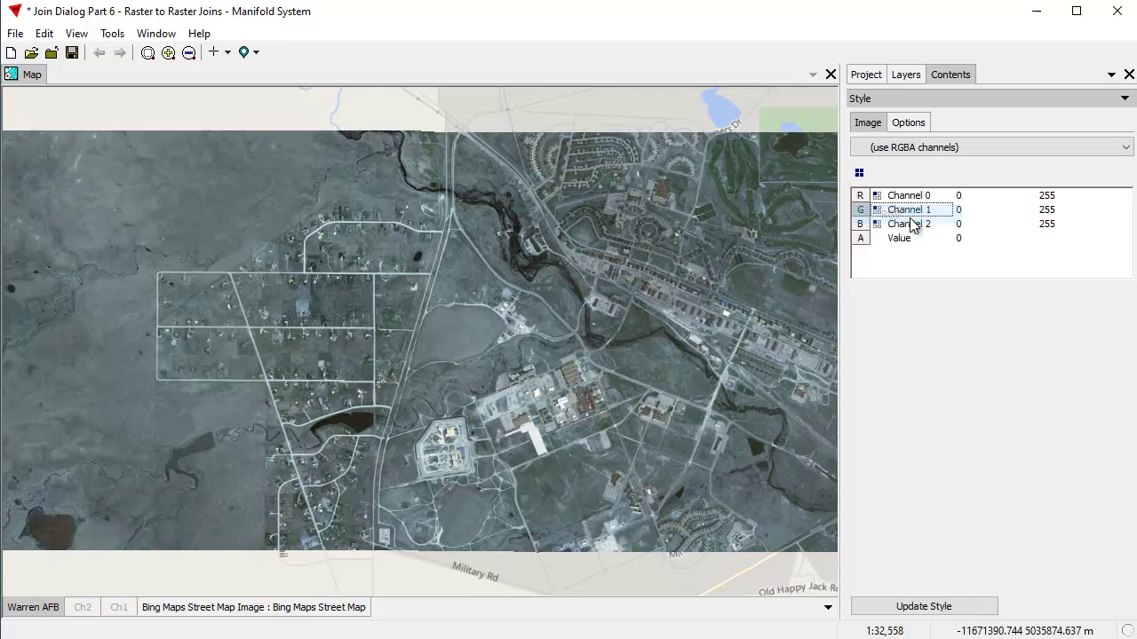
{"action": "left_click", "coordinate": [915, 610]}
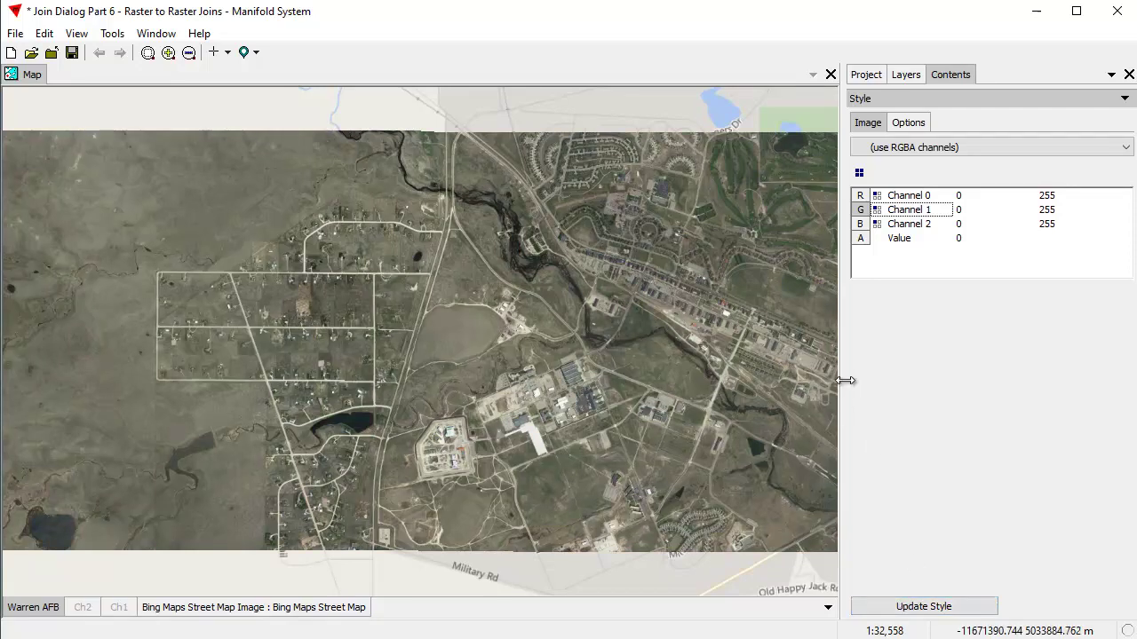
Examine the natural-colour Warren AFB image across the base, from building detail out to its full extent over the street map.
{"action": "scroll", "coordinate": [674, 506], "scroll_direction": "up", "scroll_amount": 3}
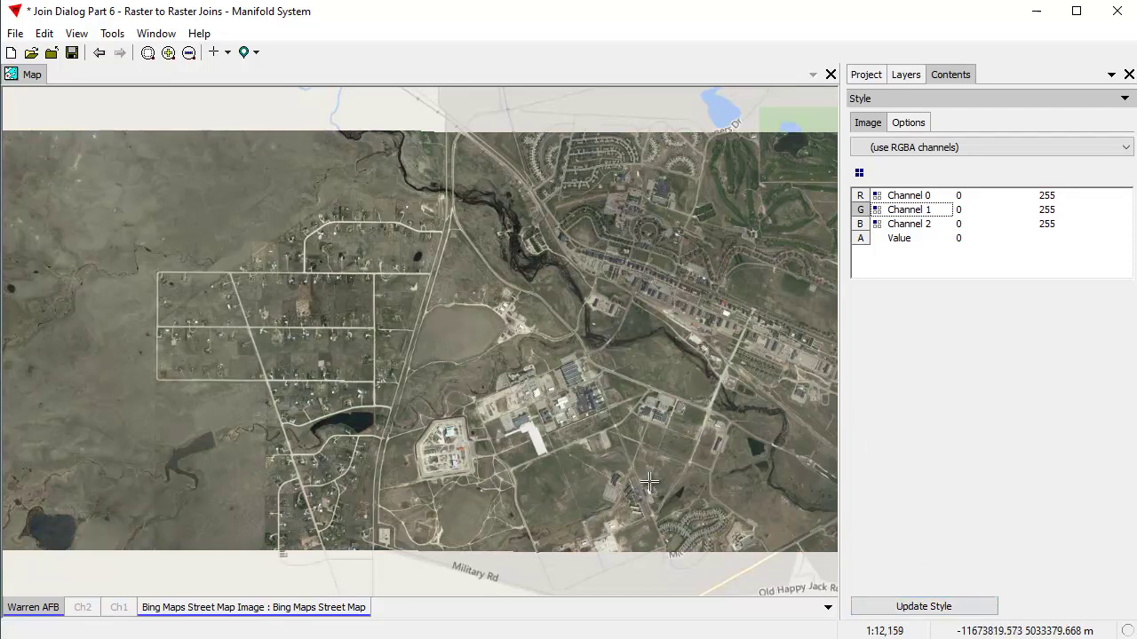
{"action": "left_click_drag", "start_coordinate": [374, 447], "coordinate": [378, 261]}
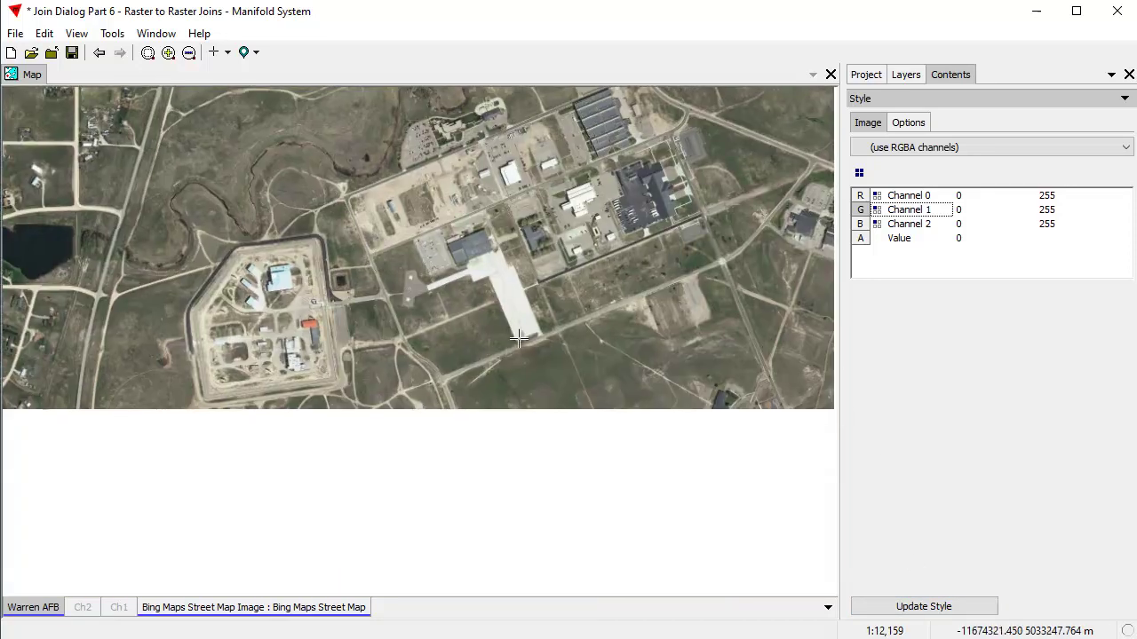
{"action": "left_click_drag", "start_coordinate": [755, 293], "coordinate": [474, 372]}
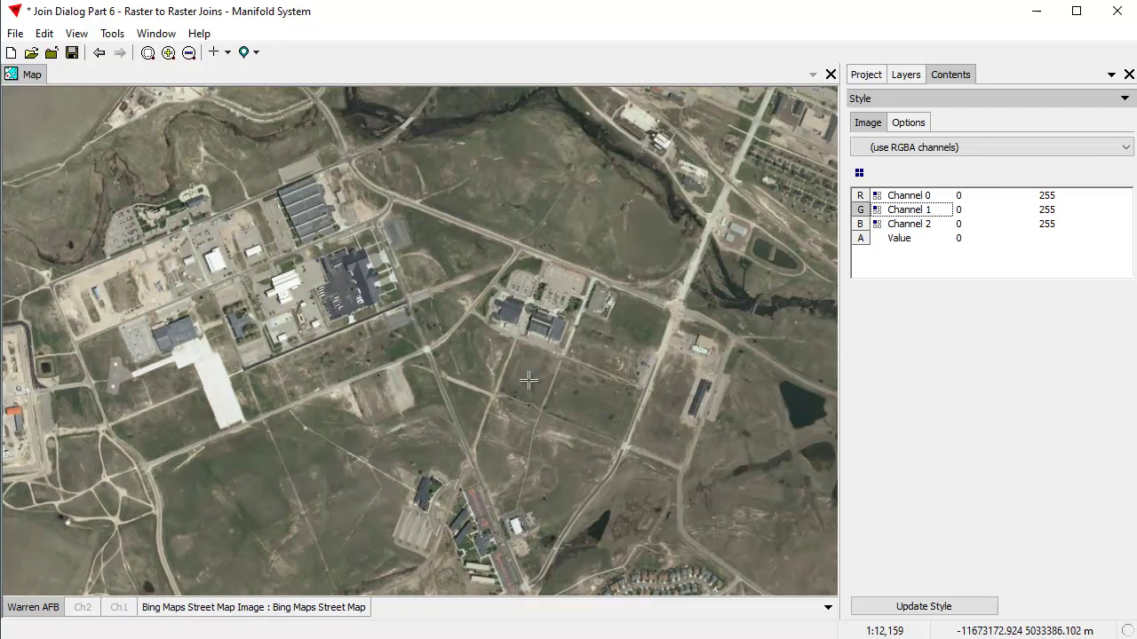
{"action": "scroll", "coordinate": [370, 322], "scroll_direction": "down", "scroll_amount": 2}
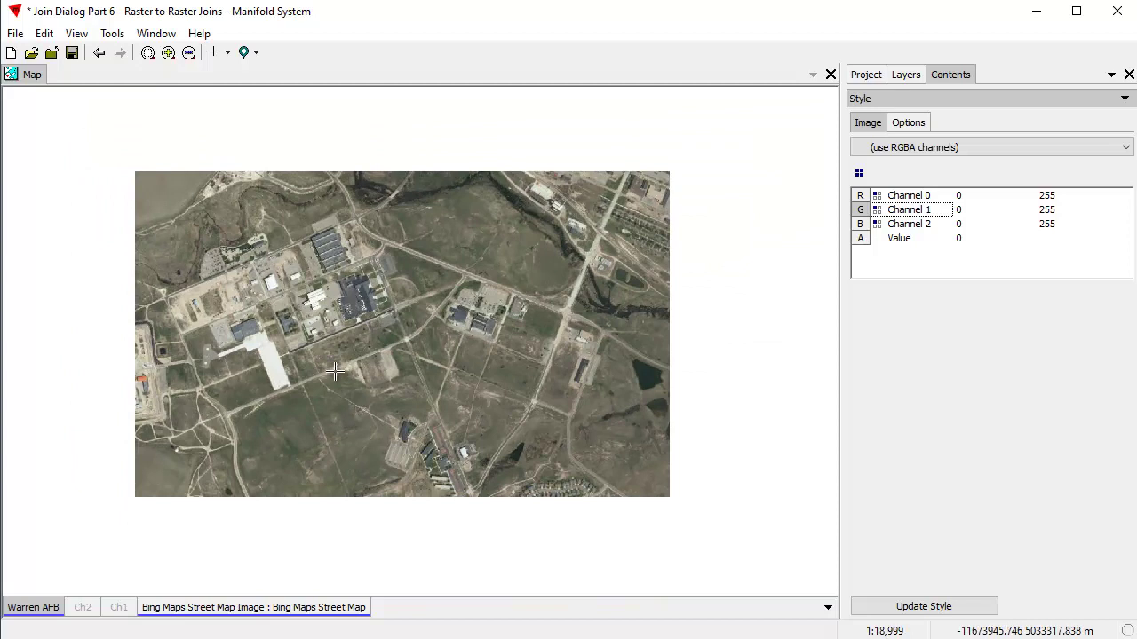
{"action": "left_click_drag", "start_coordinate": [244, 354], "coordinate": [394, 346]}
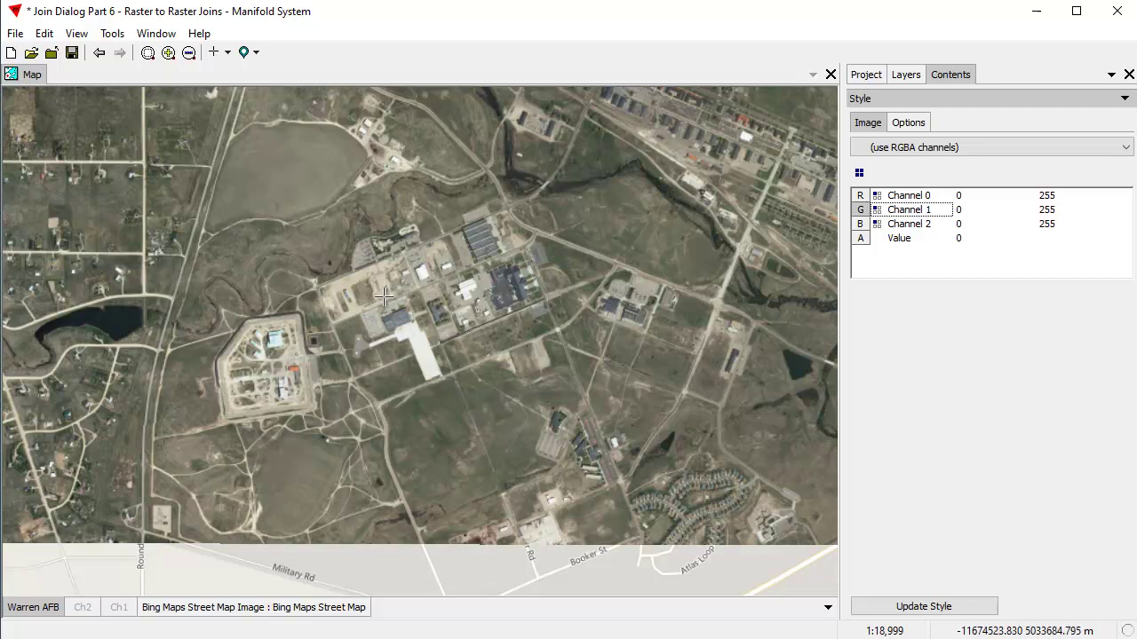
{"action": "left_click_drag", "start_coordinate": [187, 301], "coordinate": [359, 437]}
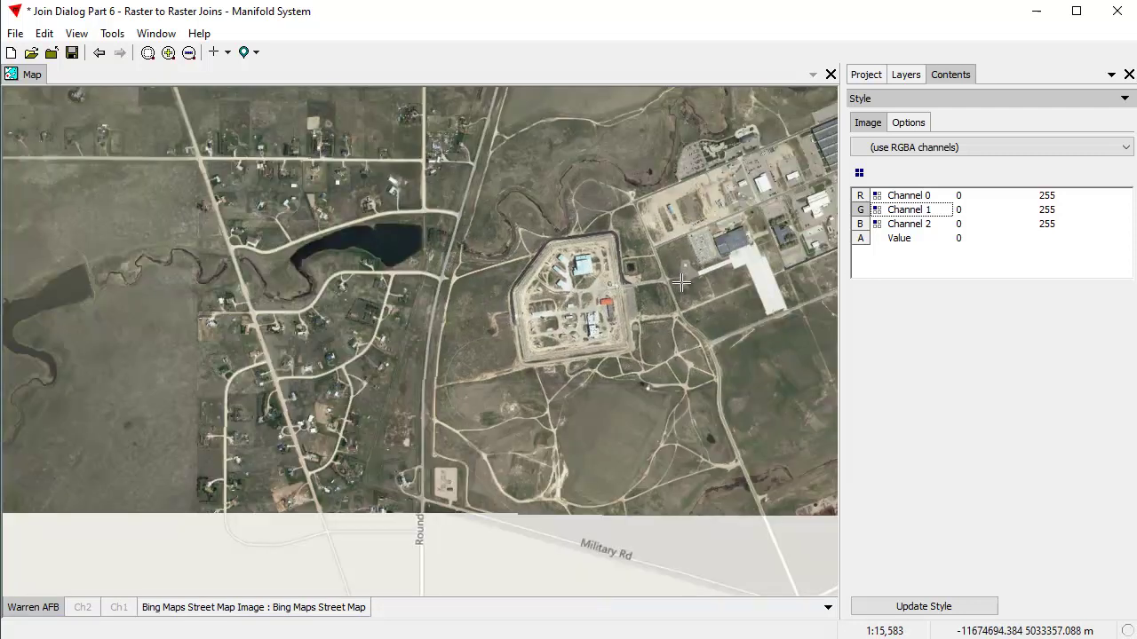
{"action": "left_click_drag", "start_coordinate": [694, 264], "coordinate": [426, 338]}
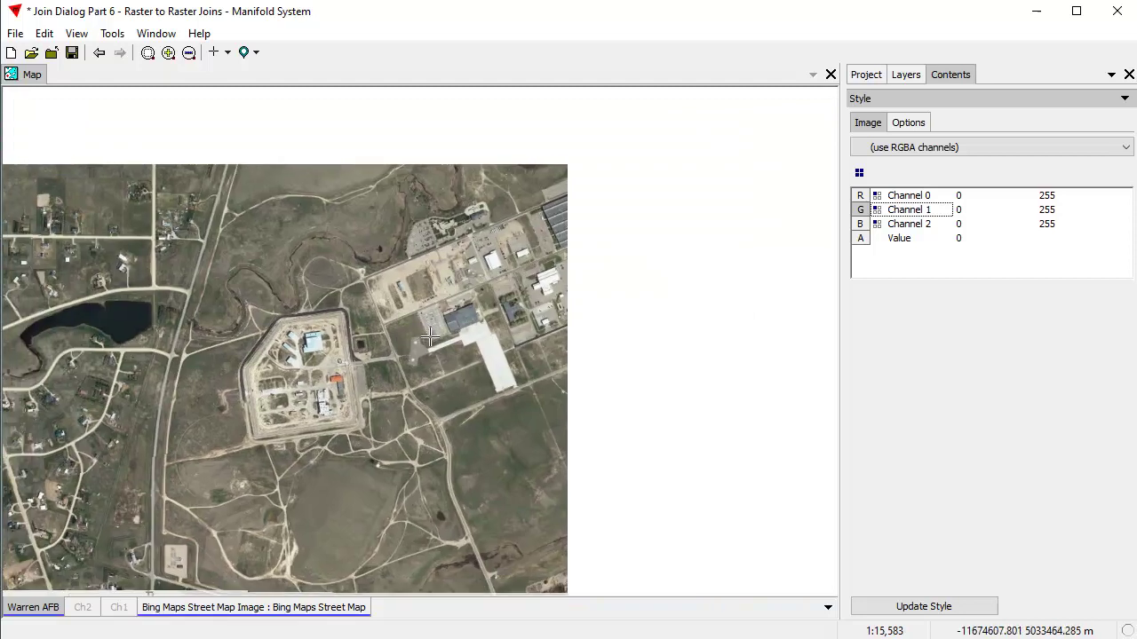
{"action": "scroll", "coordinate": [619, 359], "scroll_direction": "down", "scroll_amount": 1}
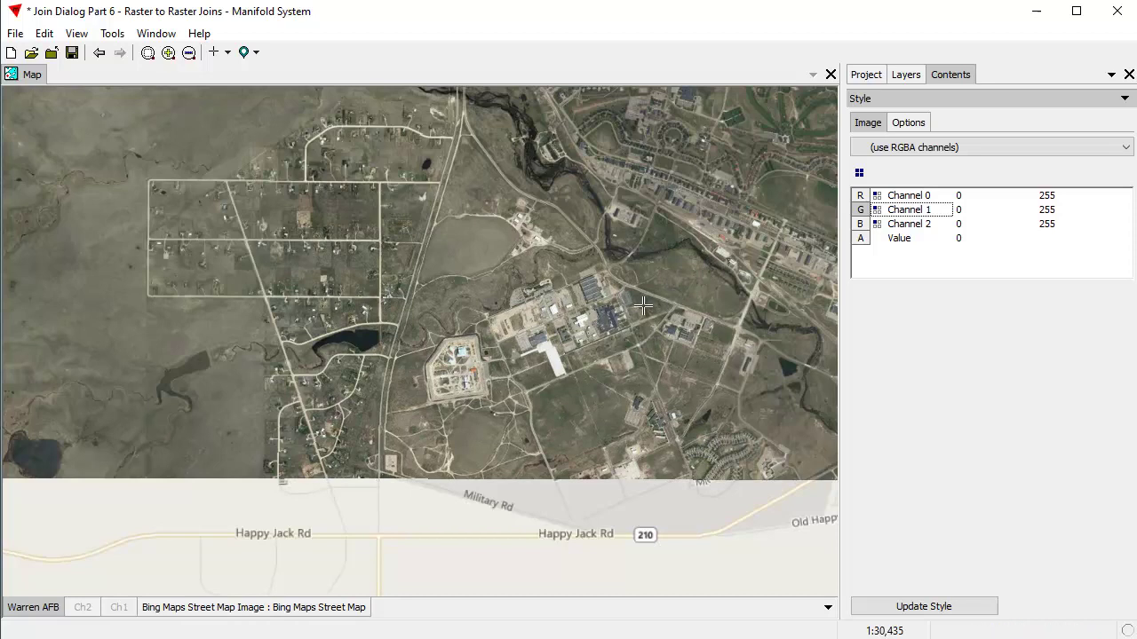
{"action": "left_click_drag", "start_coordinate": [580, 277], "coordinate": [497, 369]}
{"action": "scroll", "coordinate": [497, 368], "scroll_direction": "down", "scroll_amount": 2}
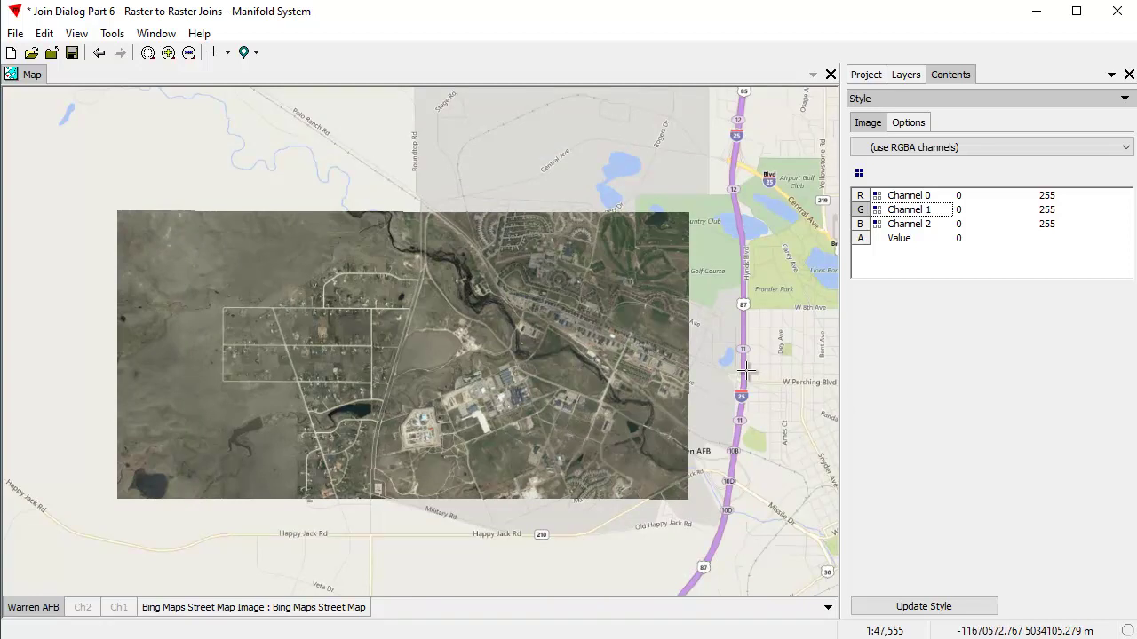
Duplicate the Warren AFB image together with its Warren AFB Tiles table in the project.
{"action": "left_click", "coordinate": [865, 75]}
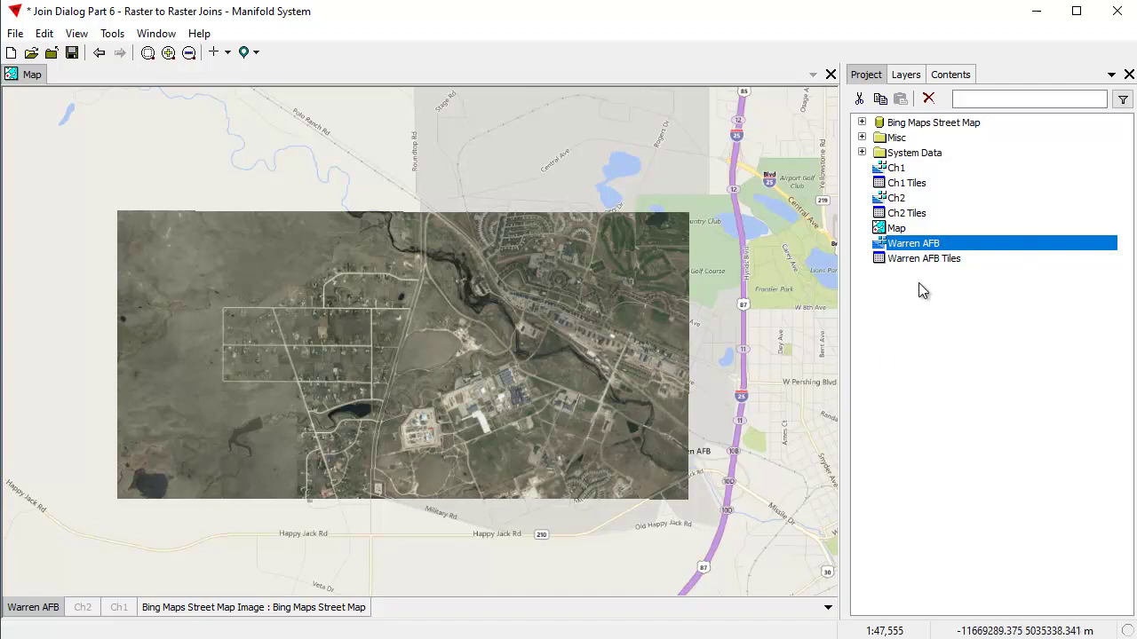
{"action": "left_click", "coordinate": [915, 259], "text": "ctrl"}
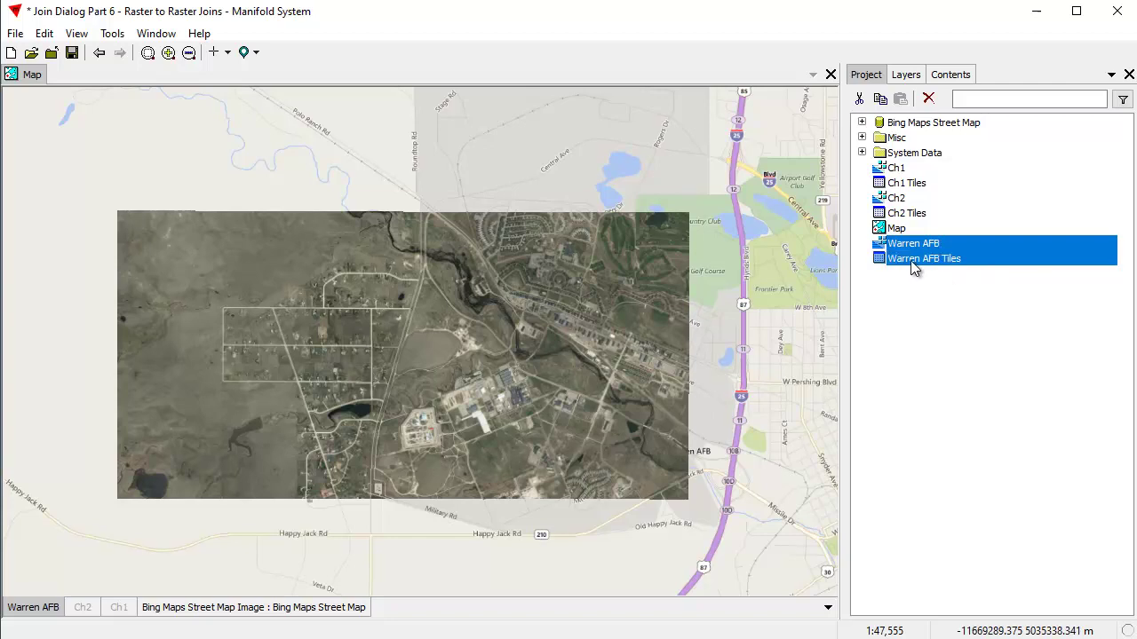
{"action": "left_click", "coordinate": [882, 101]}
{"action": "left_click", "coordinate": [917, 408]}
{"action": "left_click", "coordinate": [928, 249]}
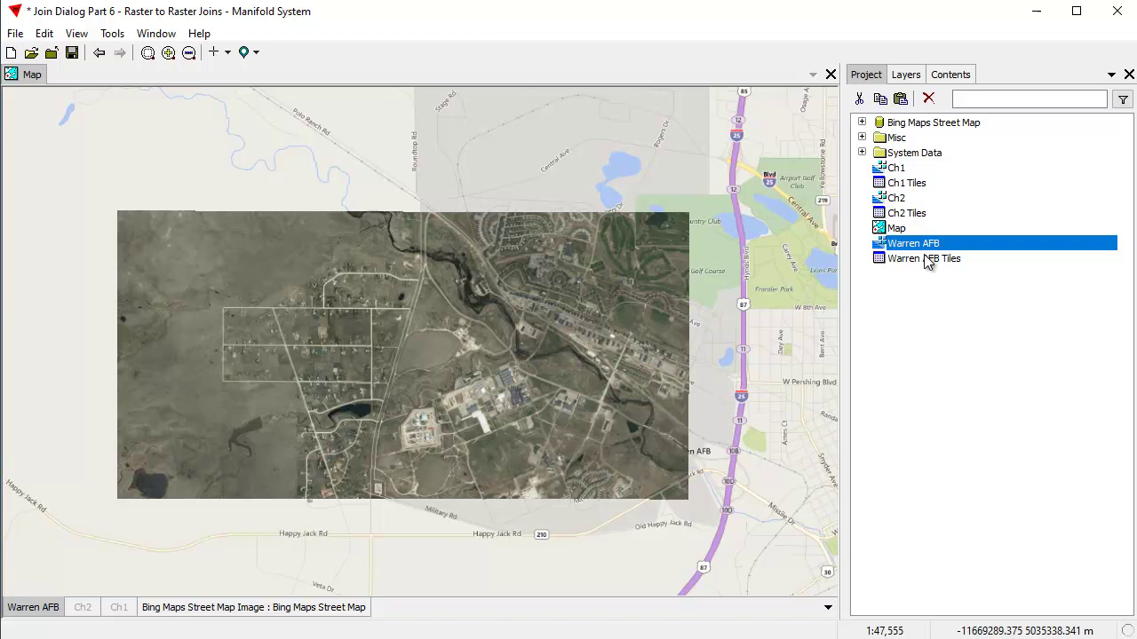
{"action": "left_click", "coordinate": [926, 260], "text": "ctrl"}
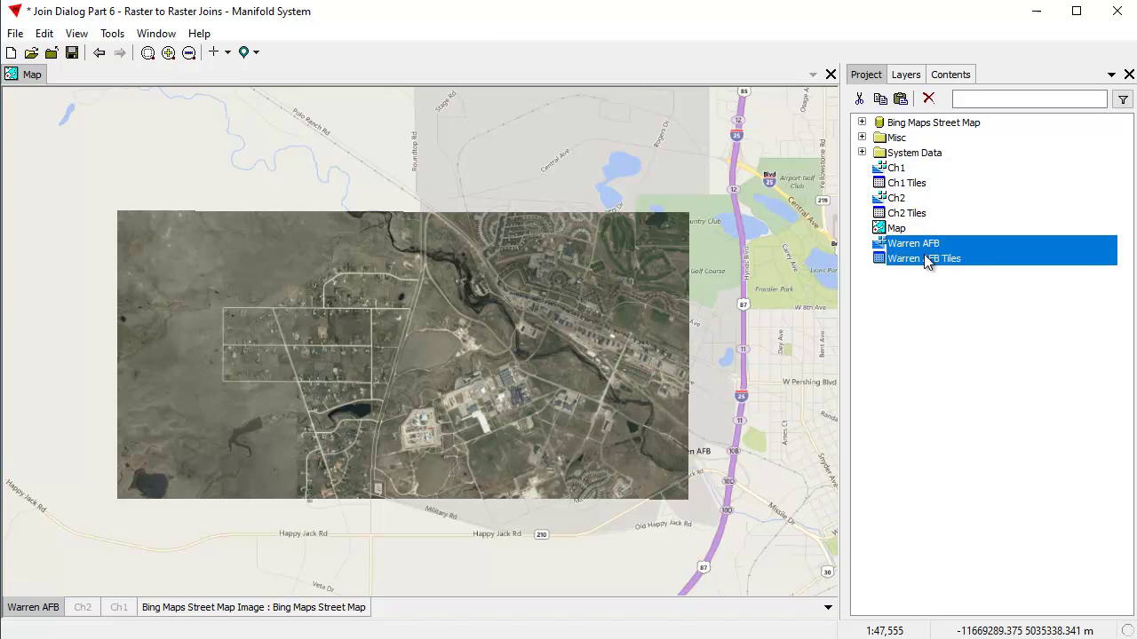
{"action": "left_click", "coordinate": [901, 99]}
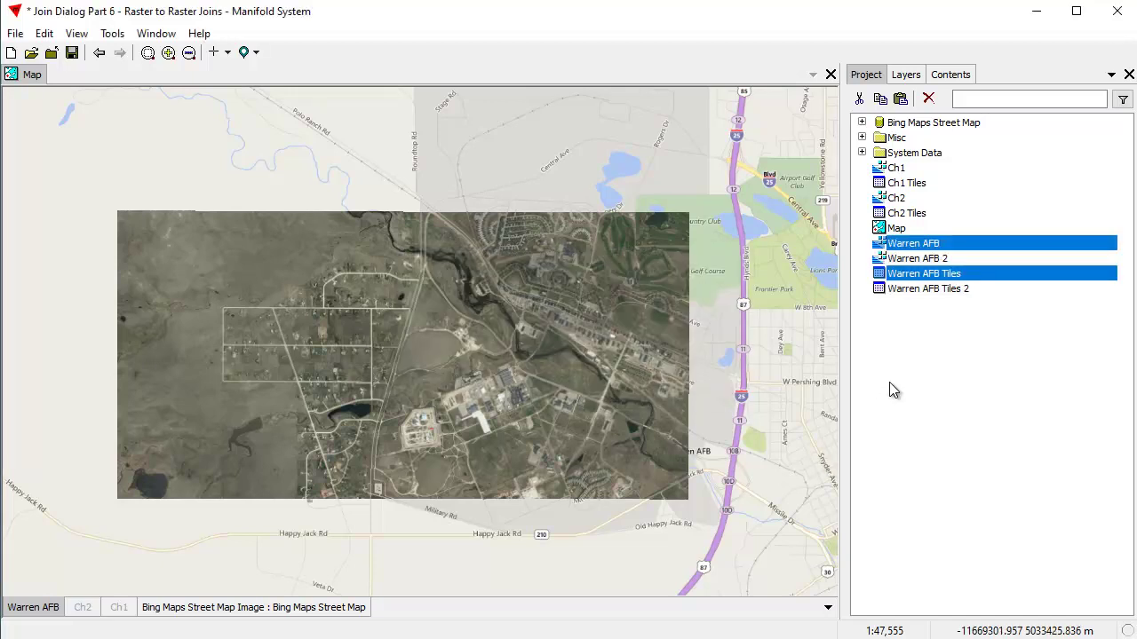
{"action": "left_click", "coordinate": [901, 341]}
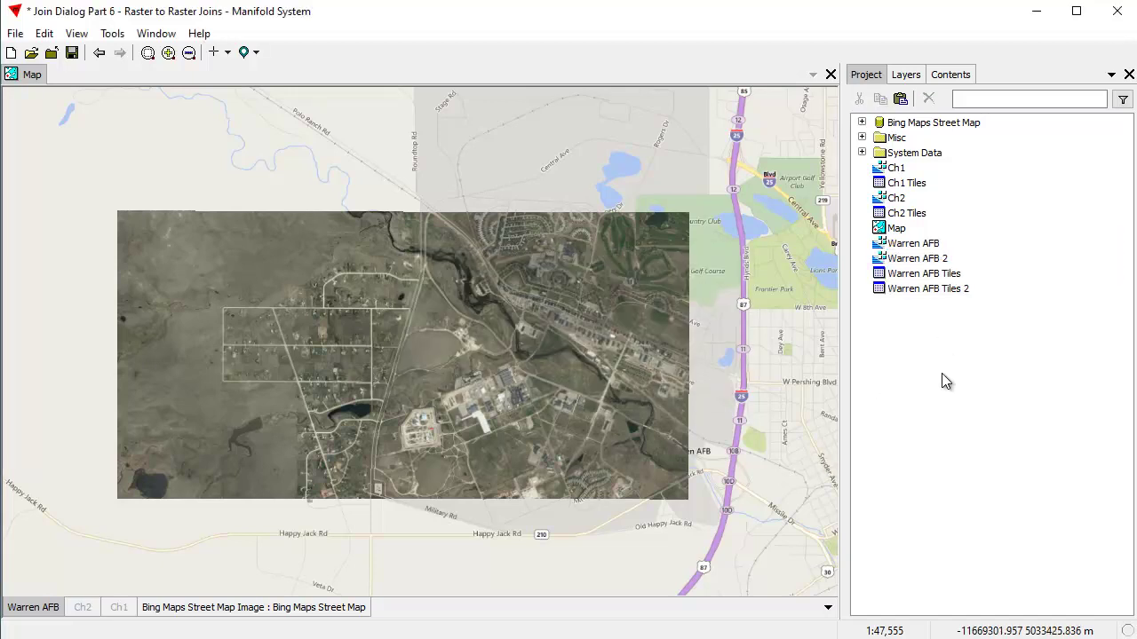
Rename the duplicated Warren AFB image to Warren AFB RGB together with its related tiles table.
{"action": "right_click", "coordinate": [932, 261]}
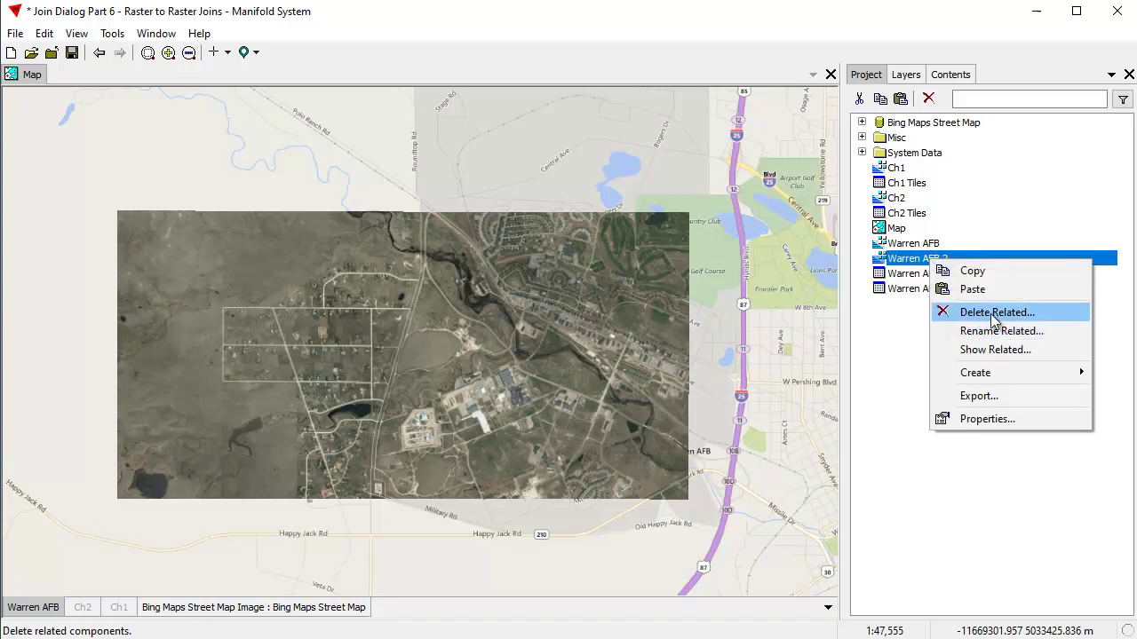
{"action": "left_click", "coordinate": [995, 331]}
{"action": "left_click", "coordinate": [471, 252]}
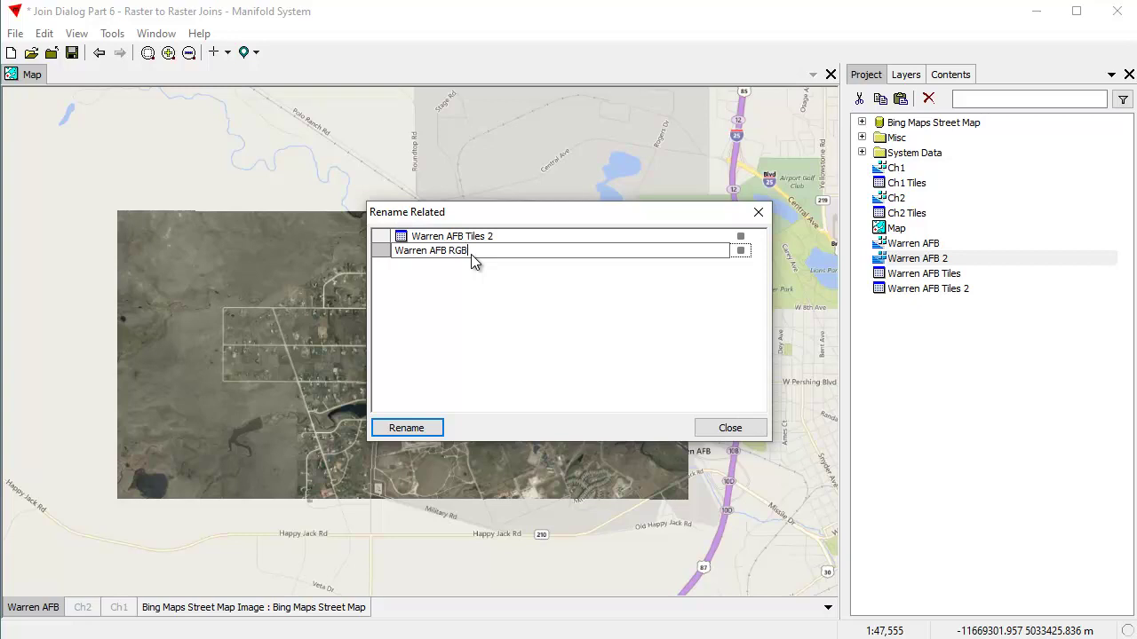
{"action": "key", "text": "Return"}
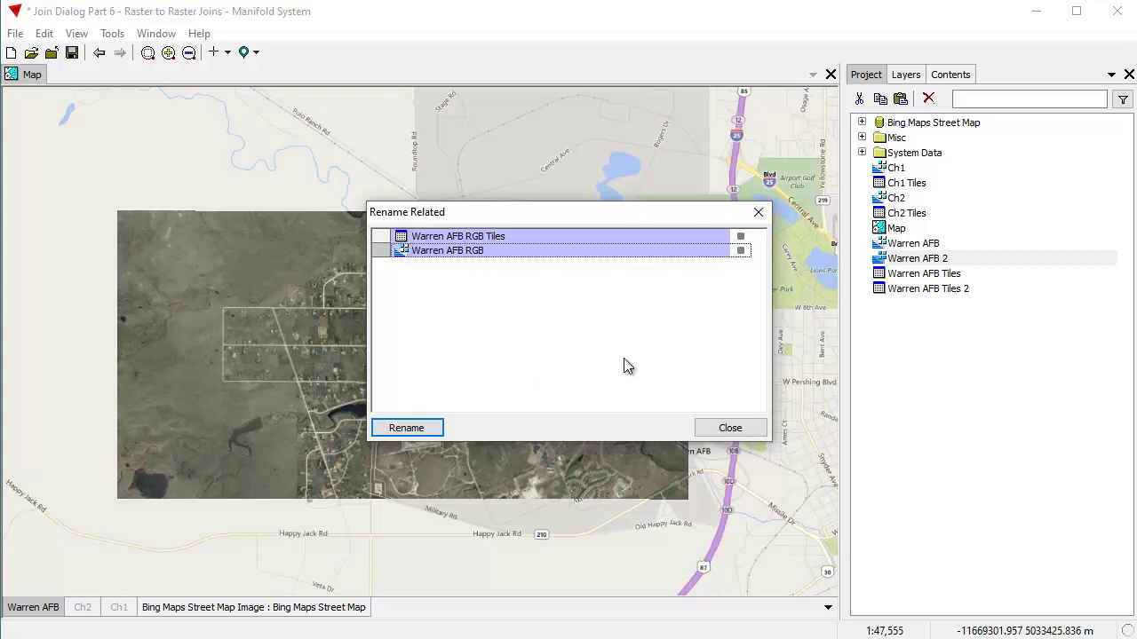
{"action": "left_click", "coordinate": [422, 430]}
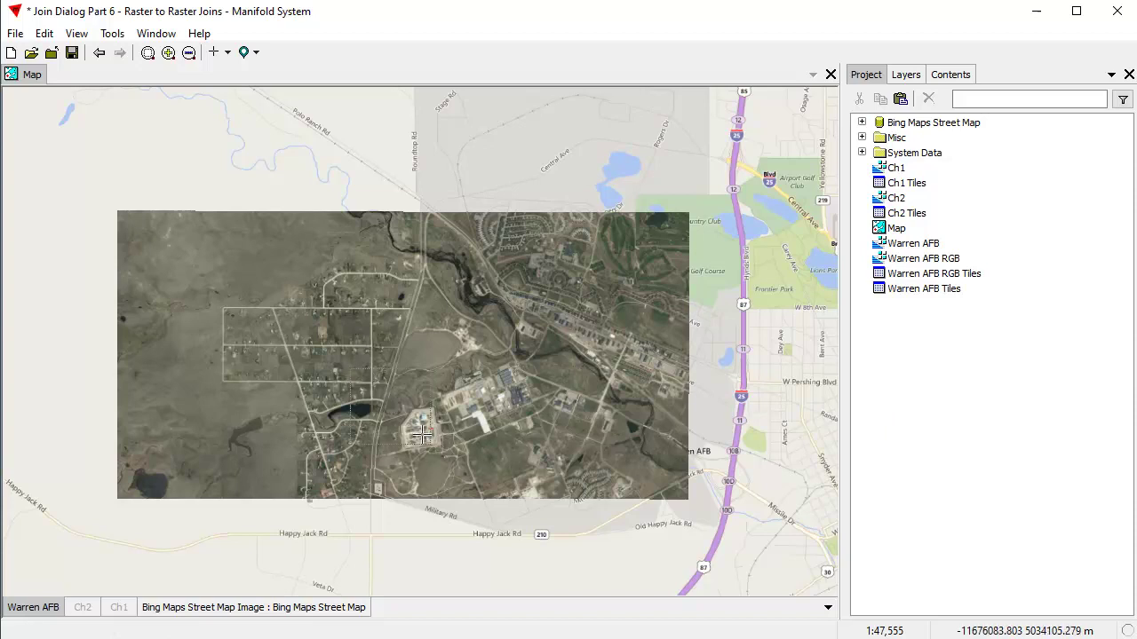
Inspect the fenced compound in the Warren AFB image up close, including at native resolution.
{"action": "left_click_drag", "start_coordinate": [459, 466], "coordinate": [460, 467]}
{"action": "left_click_drag", "start_coordinate": [339, 256], "coordinate": [622, 517]}
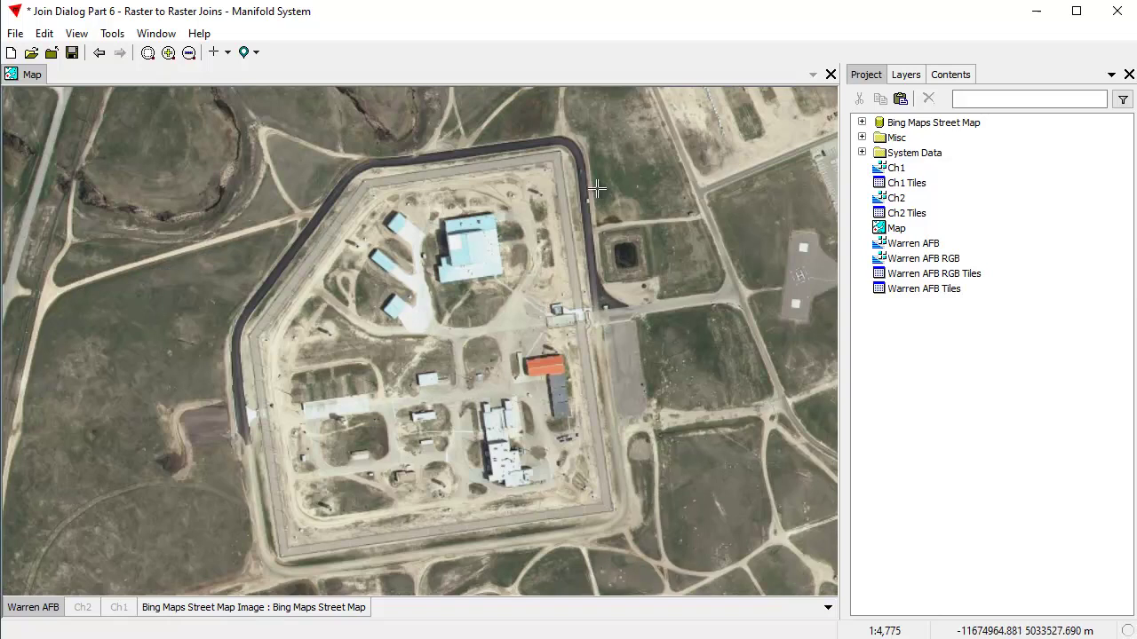
{"action": "left_click", "coordinate": [77, 33]}
{"action": "left_click", "coordinate": [137, 201]}
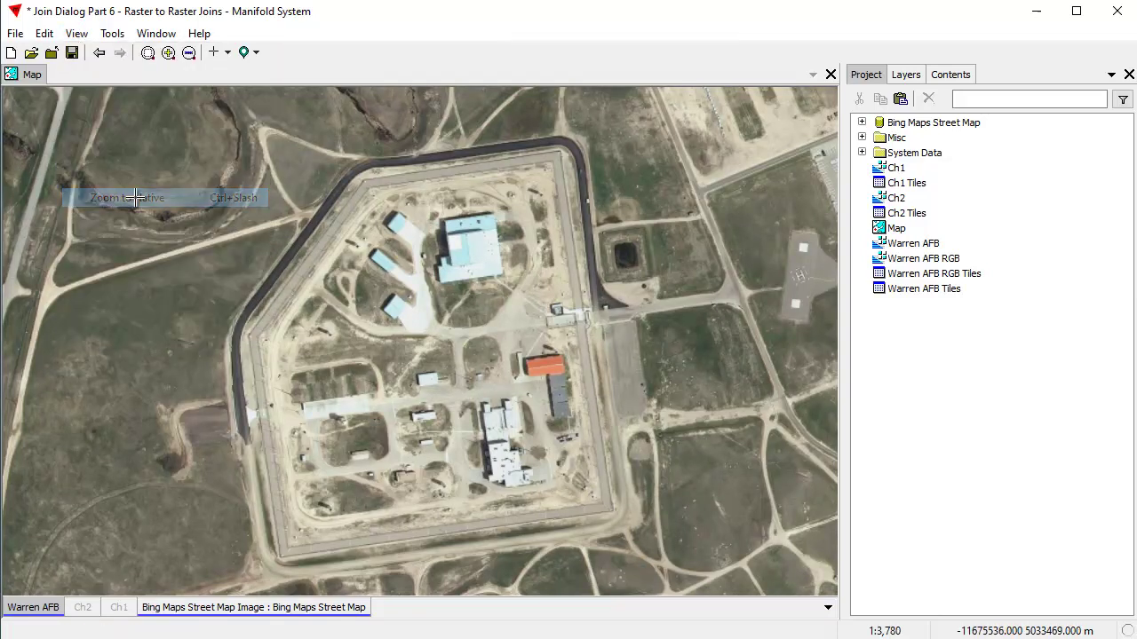
{"action": "left_click_drag", "start_coordinate": [680, 555], "coordinate": [642, 461]}
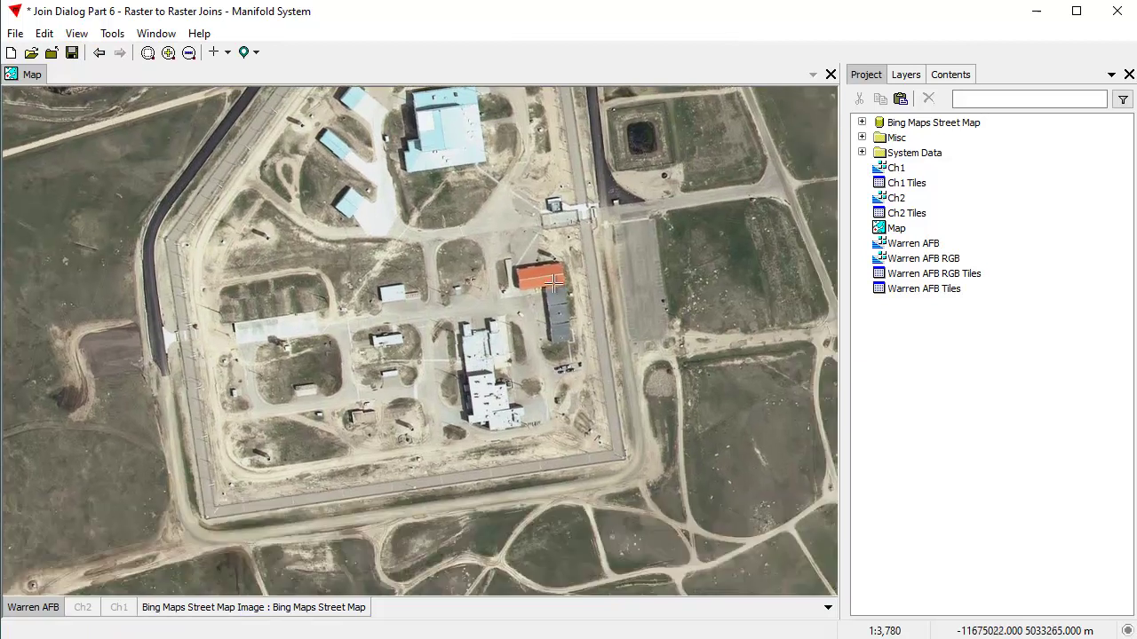
{"action": "scroll", "coordinate": [706, 266], "scroll_direction": "up", "scroll_amount": 2}
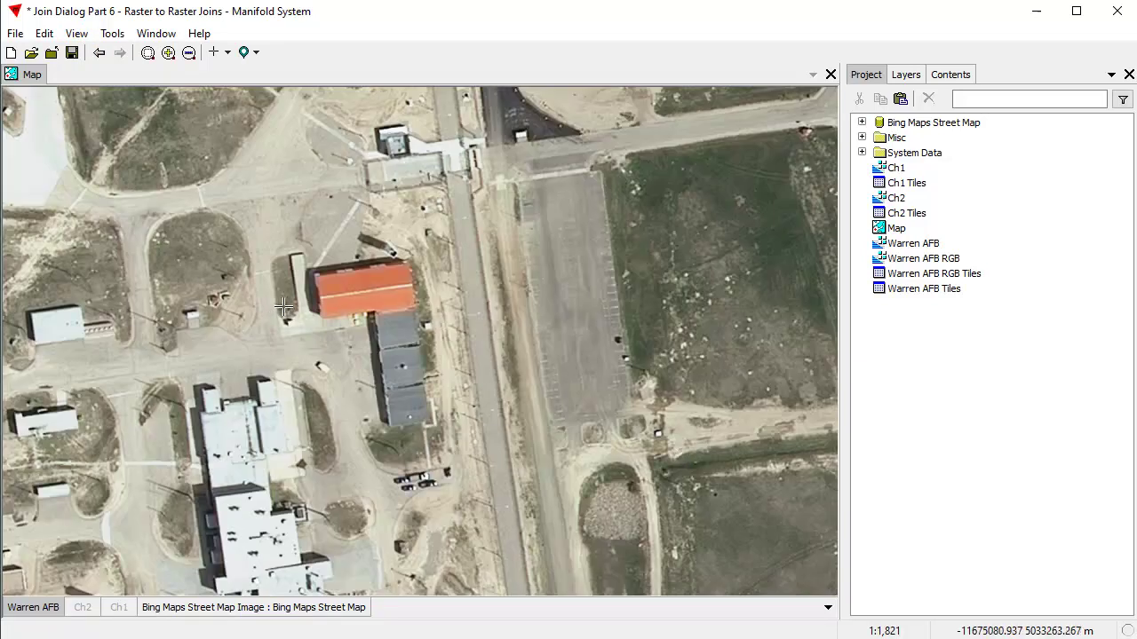
{"action": "scroll", "coordinate": [284, 306], "scroll_direction": "down", "scroll_amount": 3}
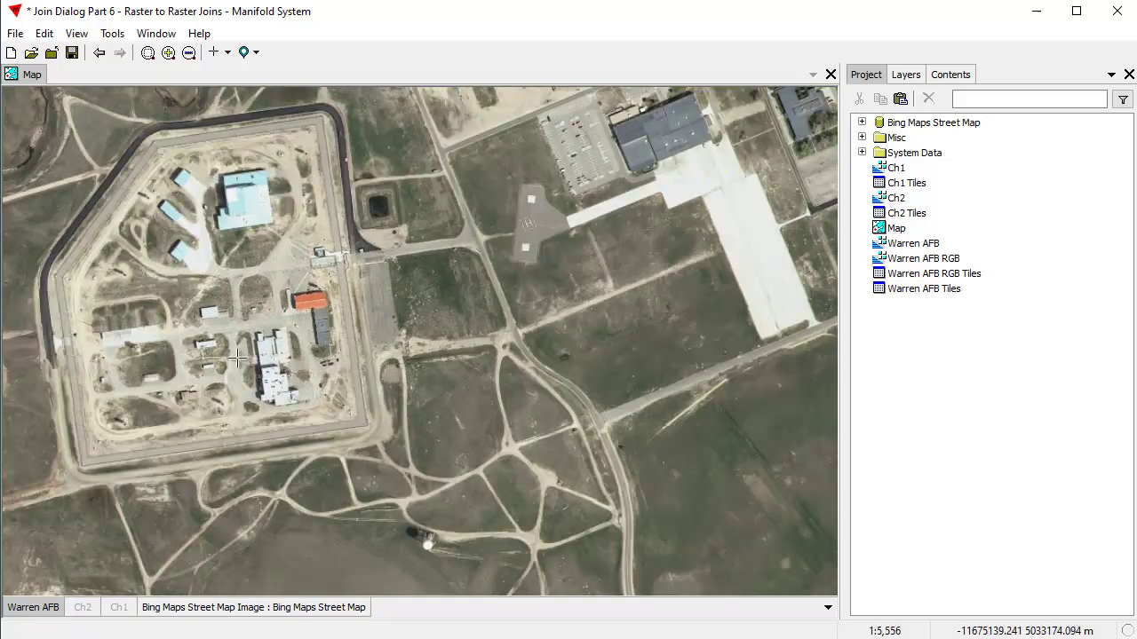
{"action": "left_click_drag", "start_coordinate": [170, 298], "coordinate": [372, 345]}
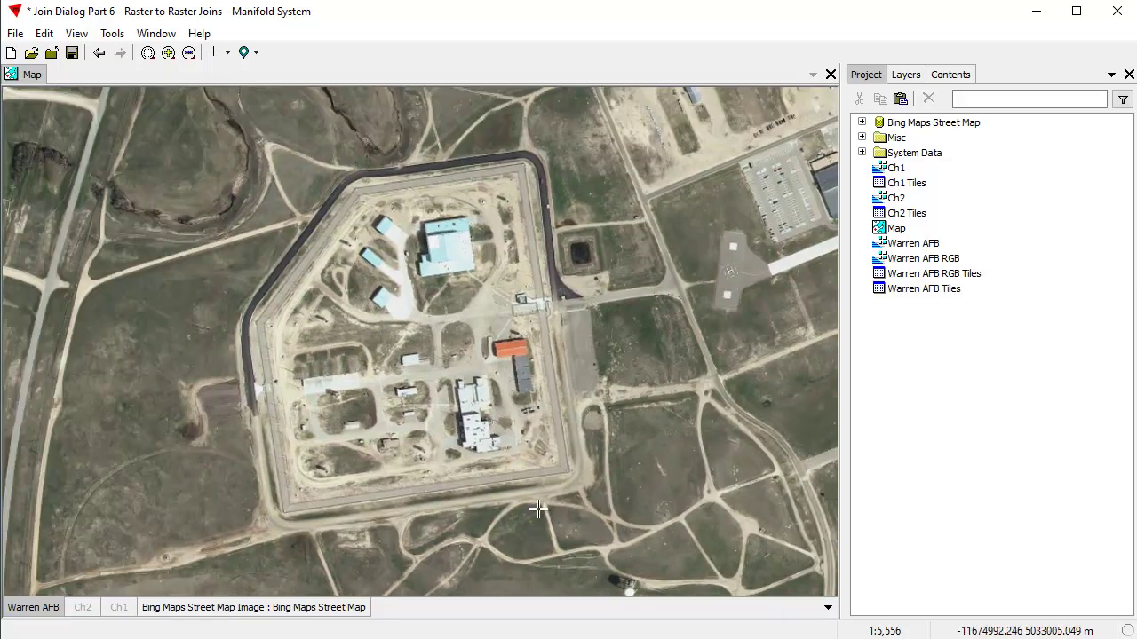
{"action": "scroll", "coordinate": [410, 349], "scroll_direction": "down", "scroll_amount": 2}
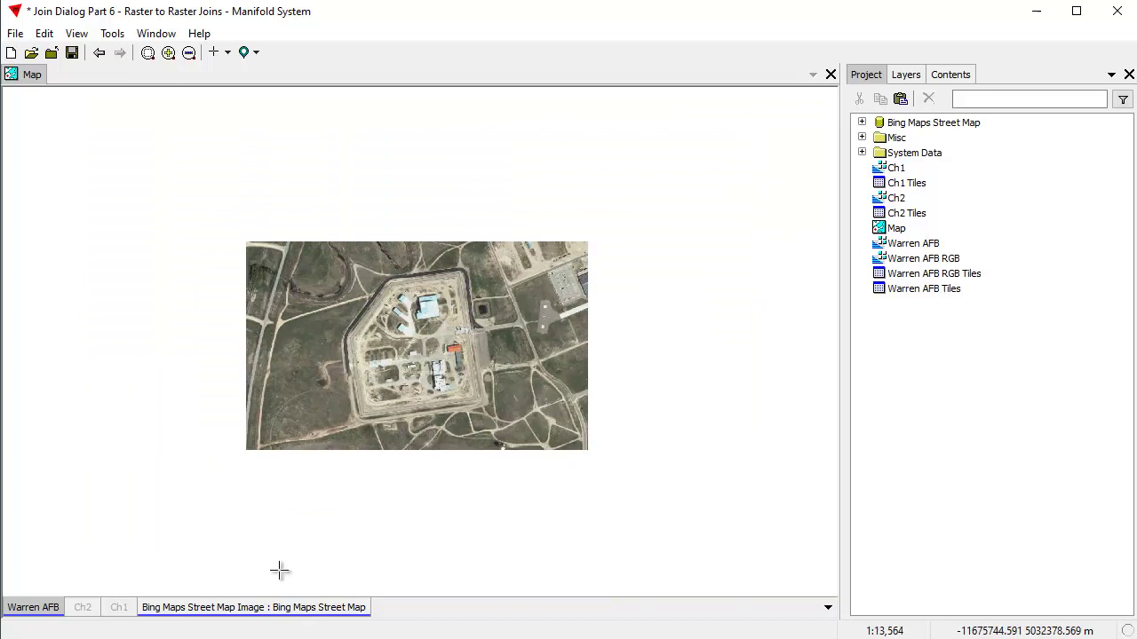
Open the Blurred image from the Misc folder, inspect it up close and close its window.
{"action": "left_click", "coordinate": [862, 137]}
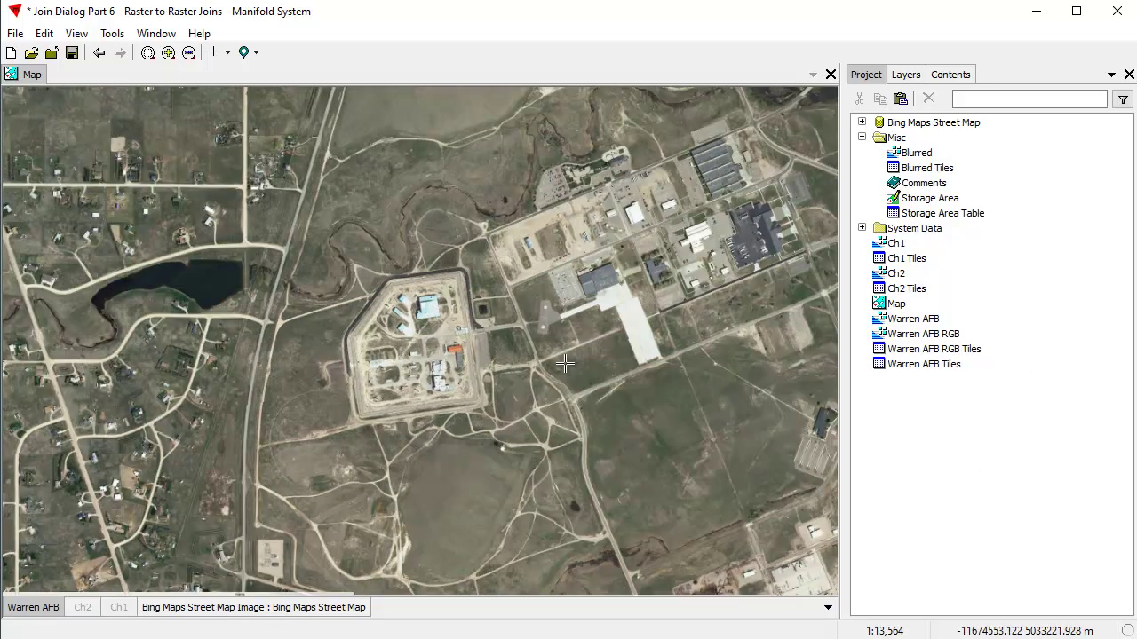
{"action": "double_click", "coordinate": [917, 153]}
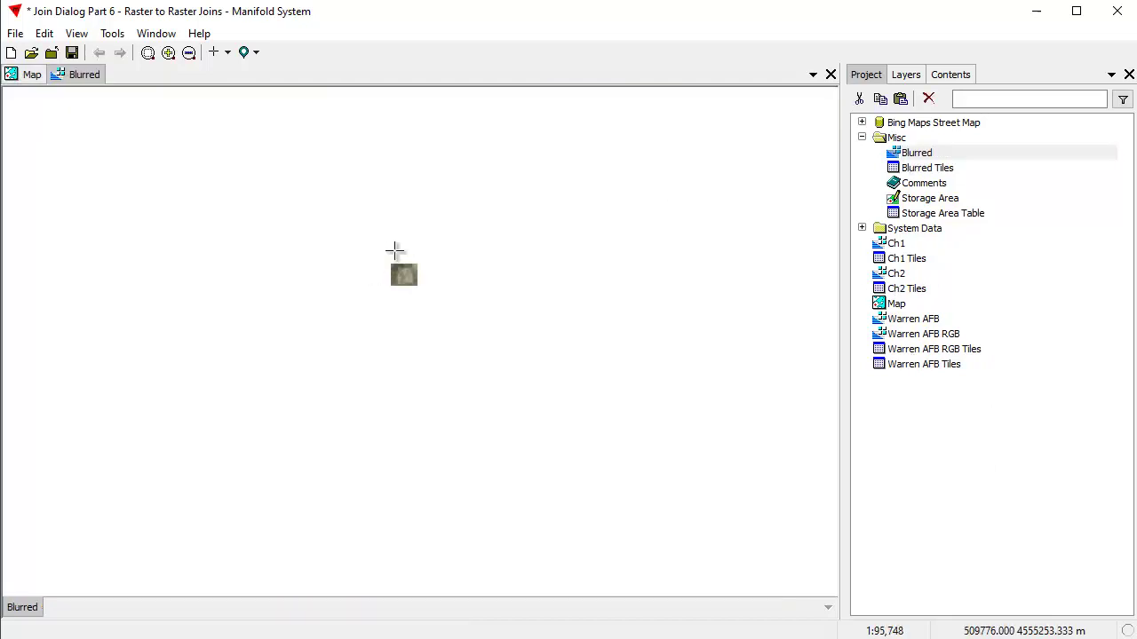
{"action": "left_click_drag", "start_coordinate": [380, 249], "coordinate": [436, 301]}
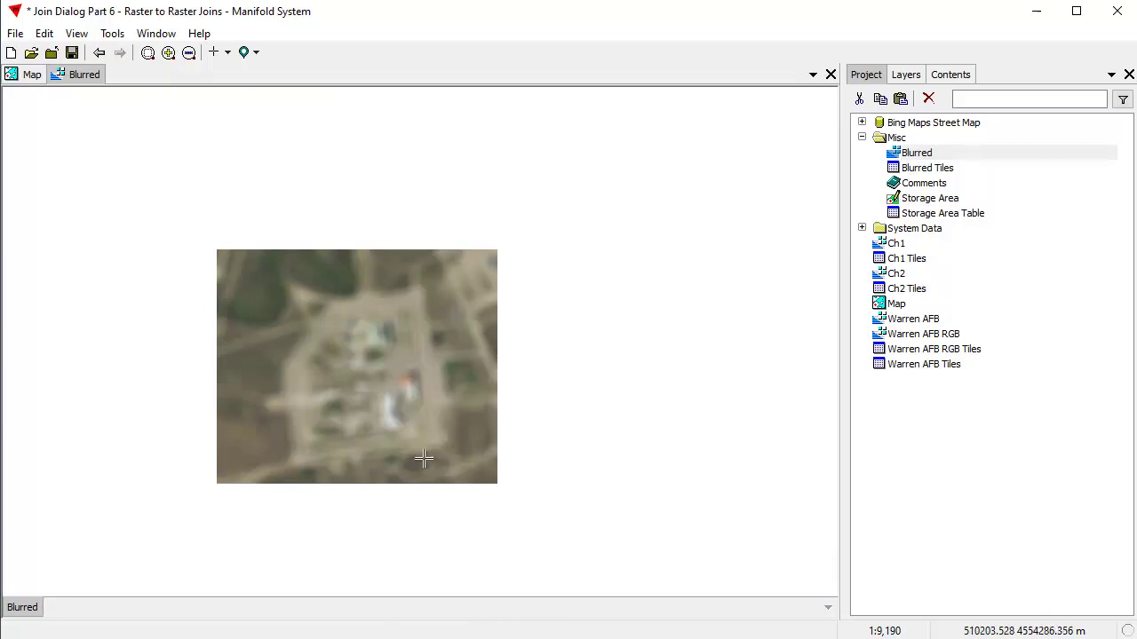
{"action": "left_click", "coordinate": [830, 74]}
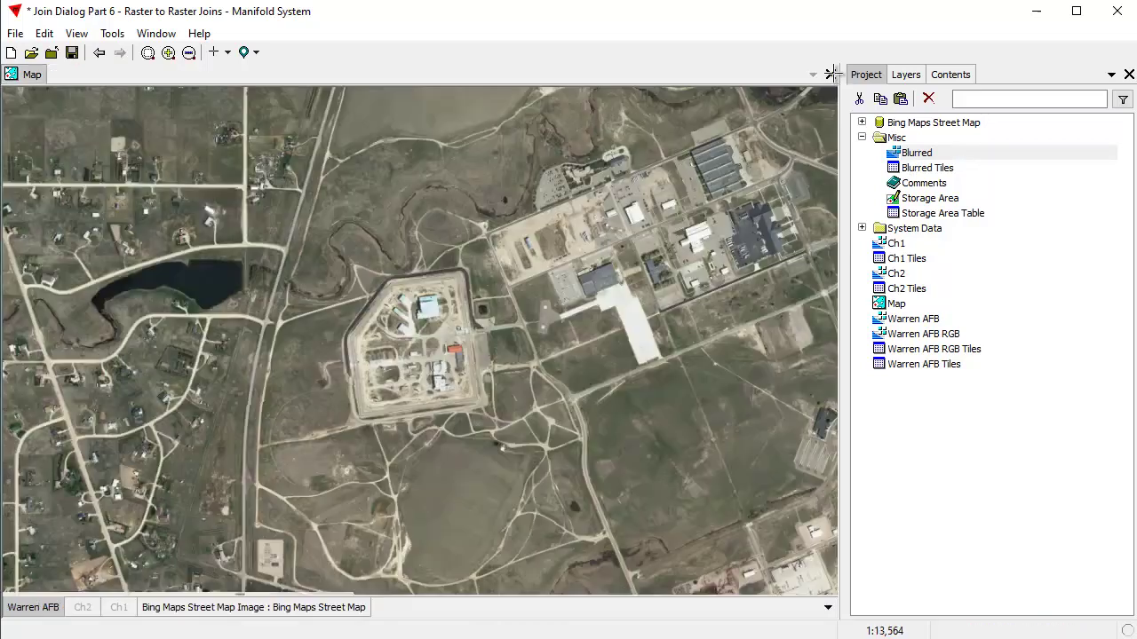
Add the Blurred image to the map as a layer and check its placement with Warren AFB hidden and shown.
{"action": "left_click_drag", "start_coordinate": [929, 156], "coordinate": [316, 270]}
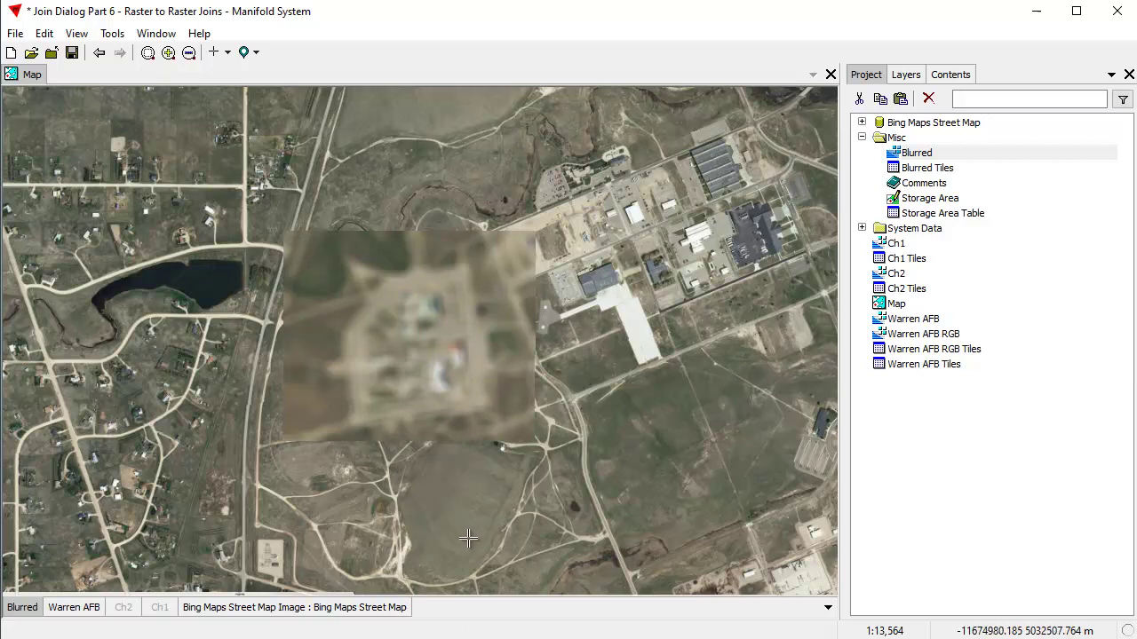
{"action": "scroll", "coordinate": [646, 454], "scroll_direction": "down", "scroll_amount": 1}
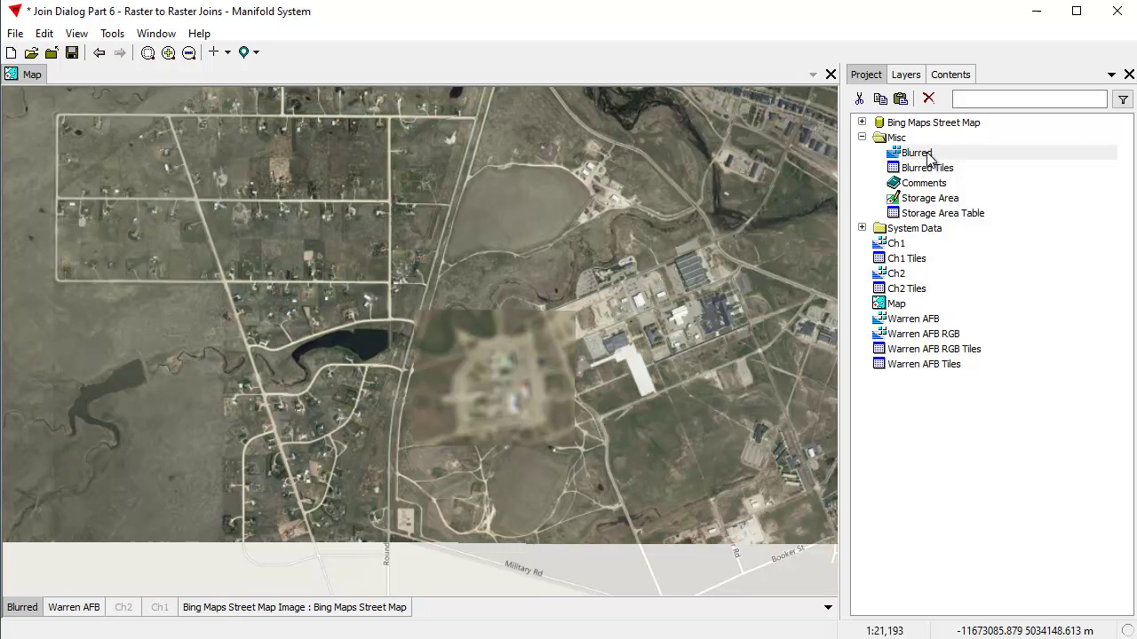
{"action": "left_click", "coordinate": [62, 609]}
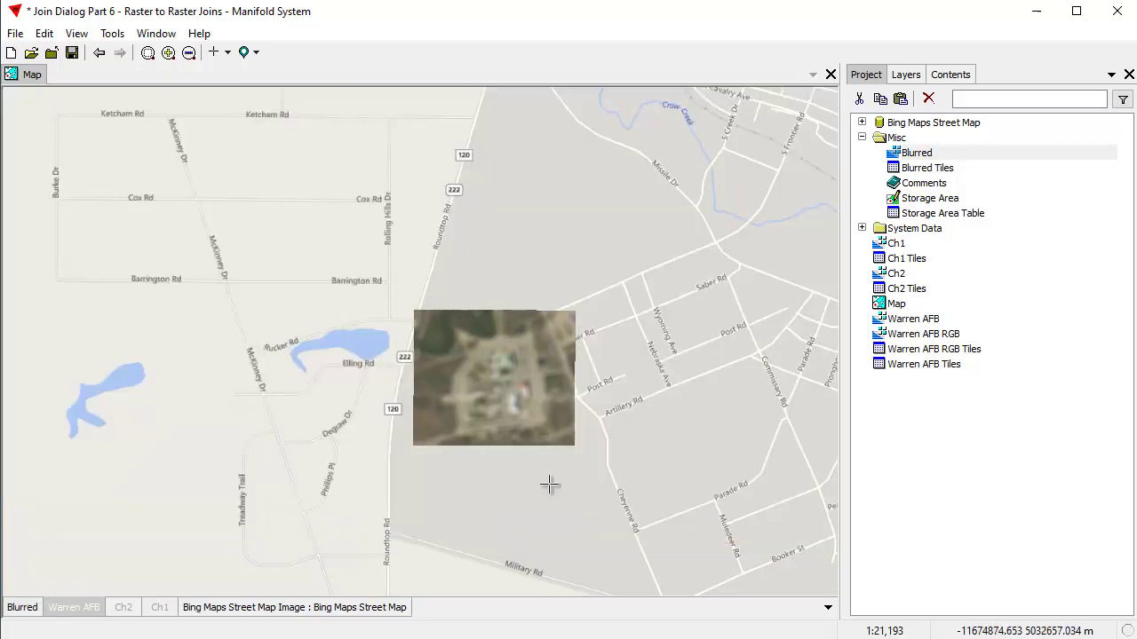
{"action": "left_click", "coordinate": [75, 609]}
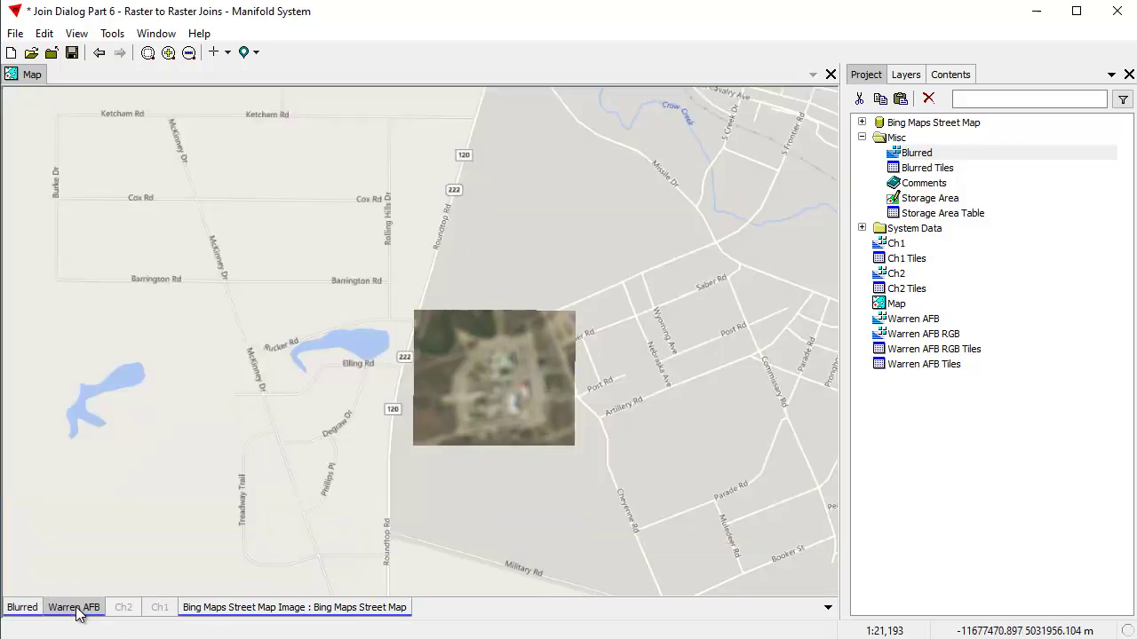
Hide the Blurred layer and make Warren AFB the active layer in the map.
{"action": "left_click", "coordinate": [23, 608]}
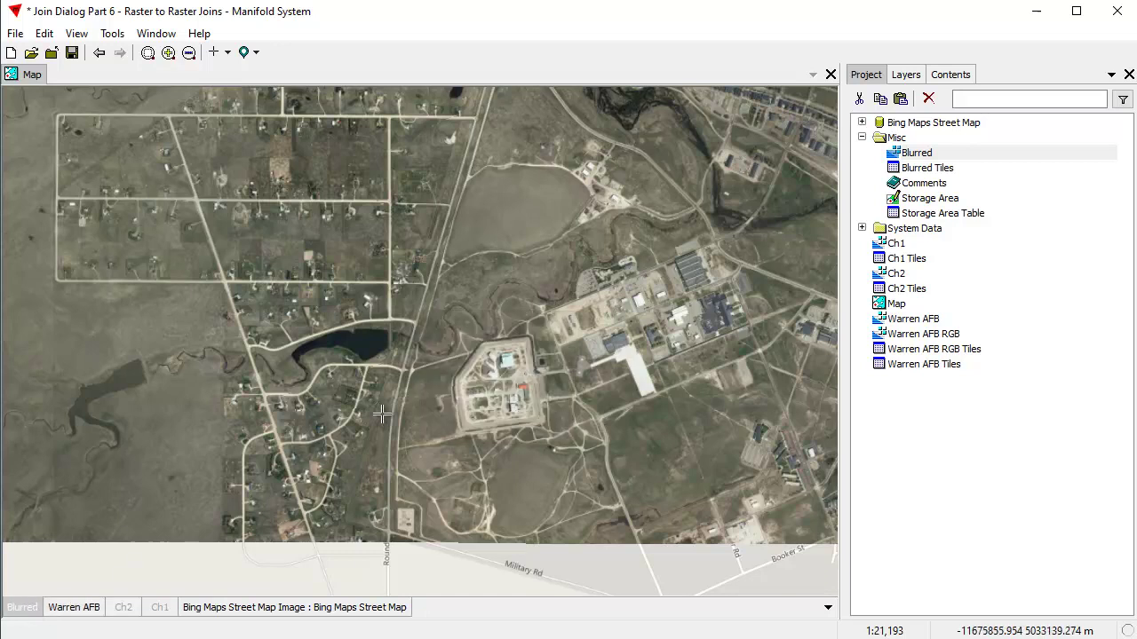
{"action": "left_click", "coordinate": [89, 608]}
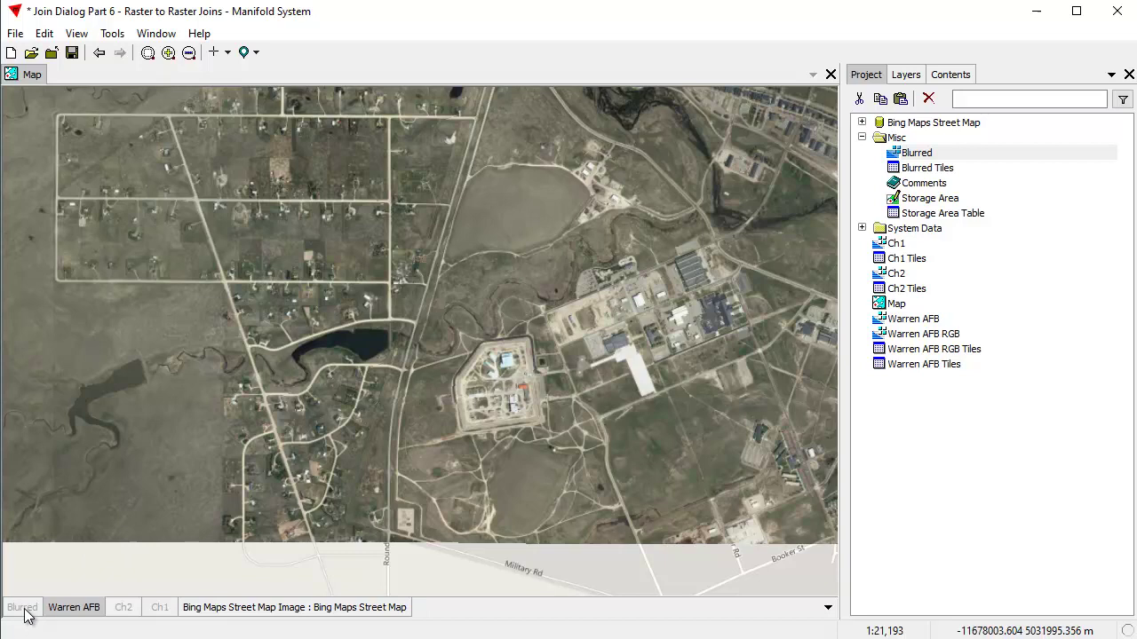
{"action": "left_click", "coordinate": [76, 609]}
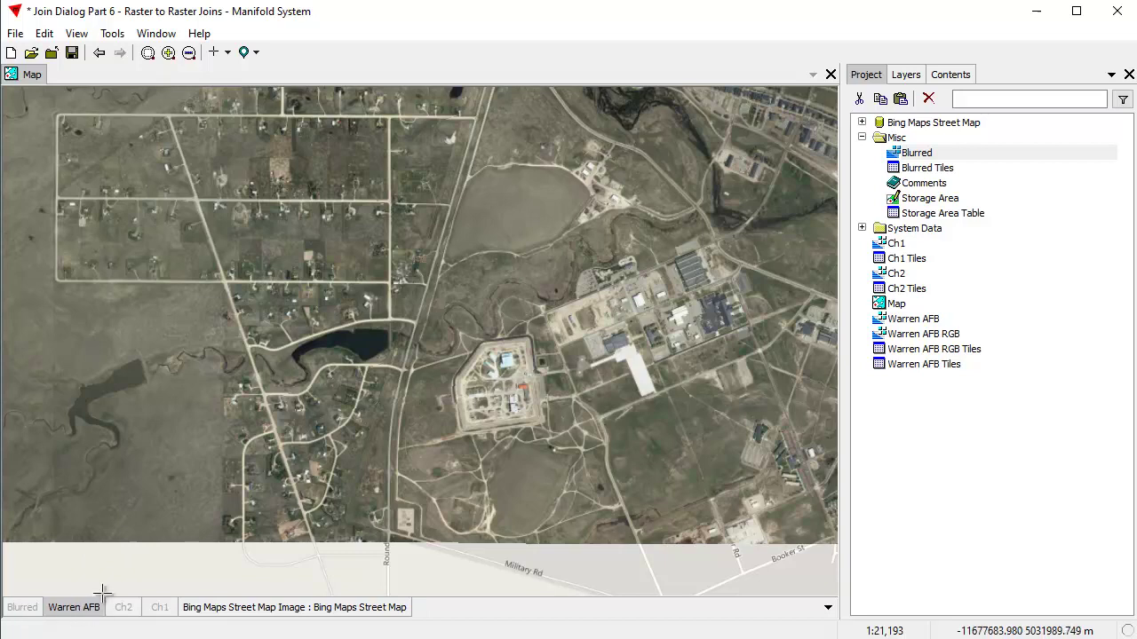
Start a Join on the Warren AFB image with Blurred as the joined image.
{"action": "left_click", "coordinate": [44, 33]}
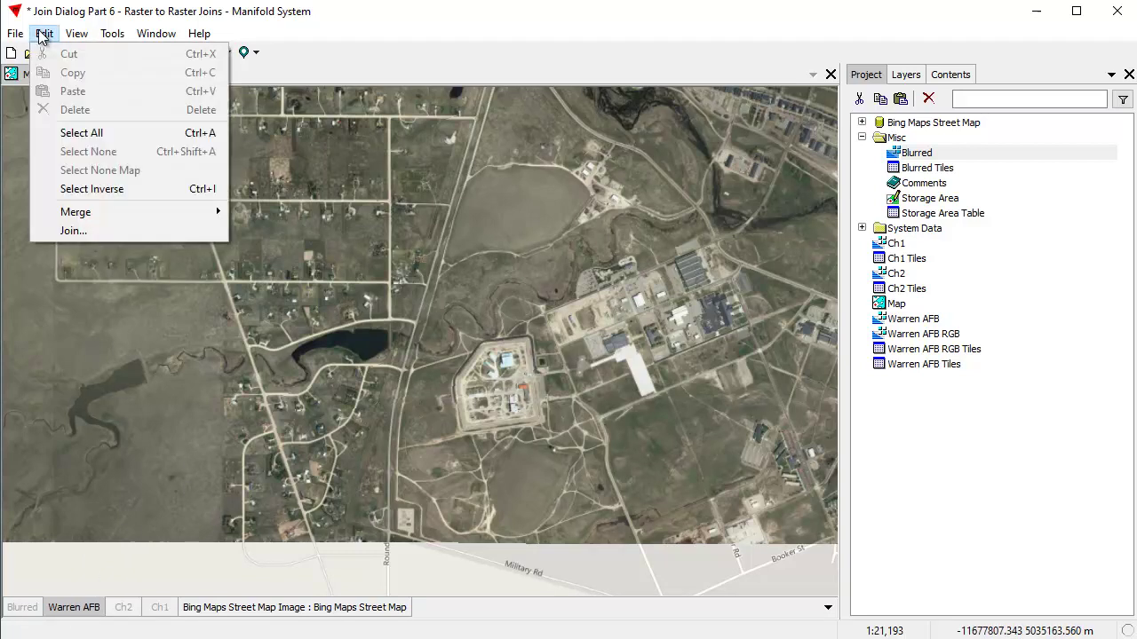
{"action": "left_click", "coordinate": [76, 227]}
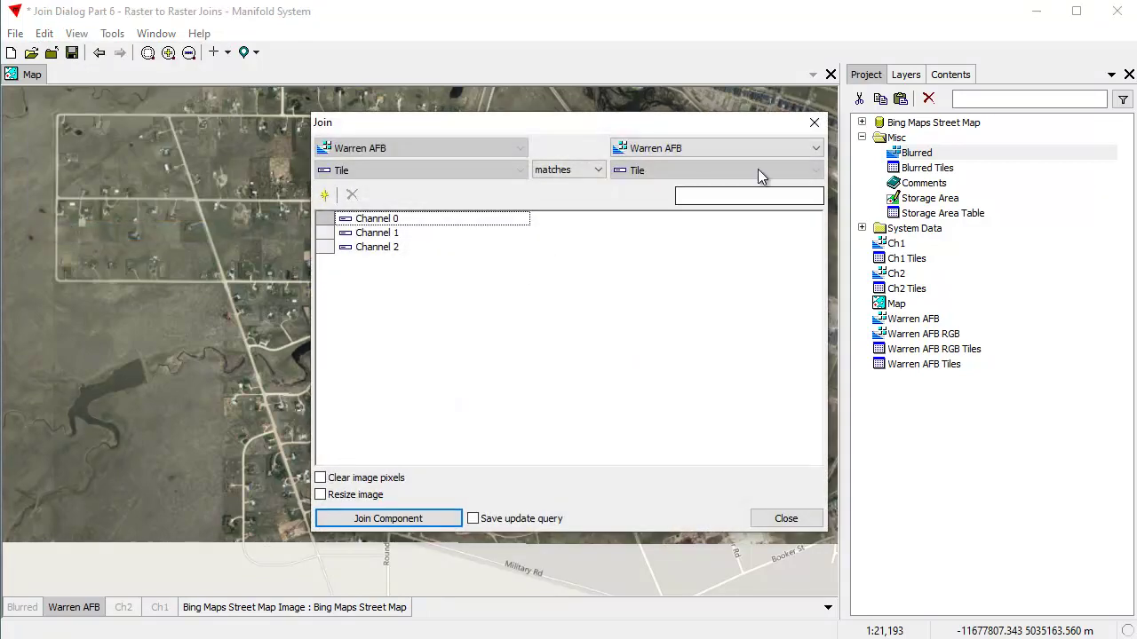
{"action": "left_click", "coordinate": [804, 148]}
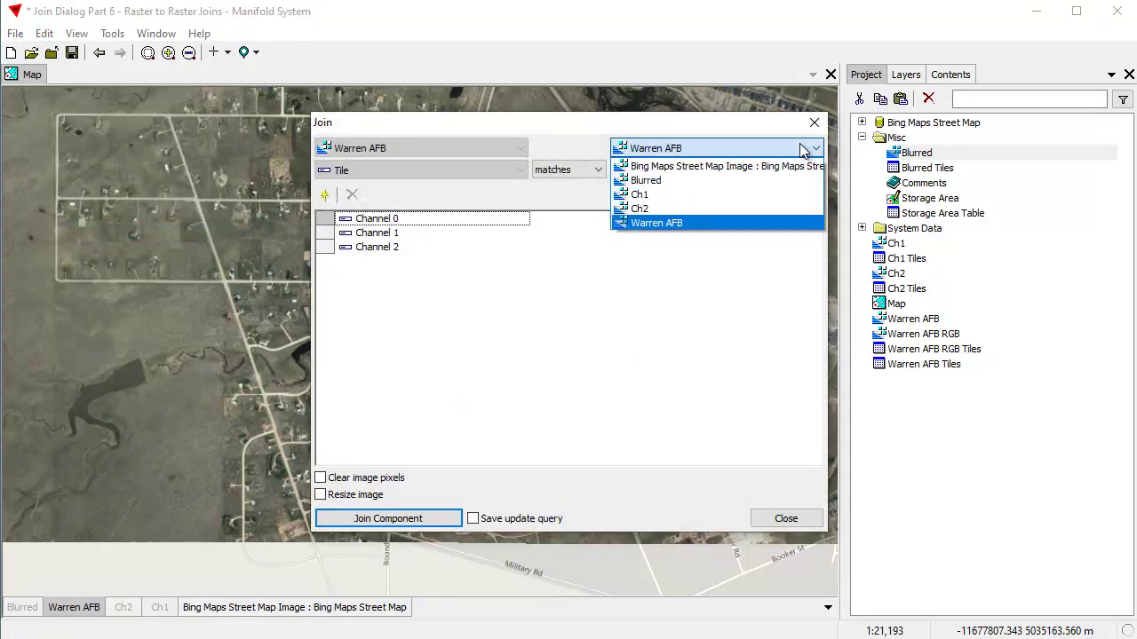
{"action": "left_click", "coordinate": [673, 182]}
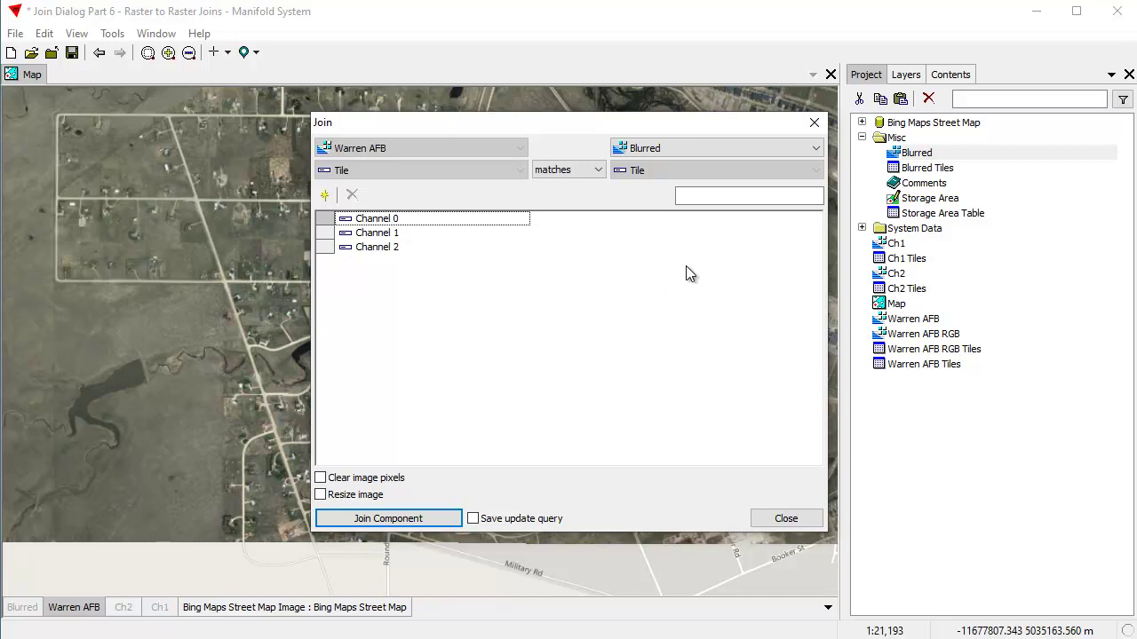
Copy Blurred's Channel 0, Channel 1 and Channel 2 into the matching Warren AFB channels and run the join.
{"action": "left_click", "coordinate": [665, 218]}
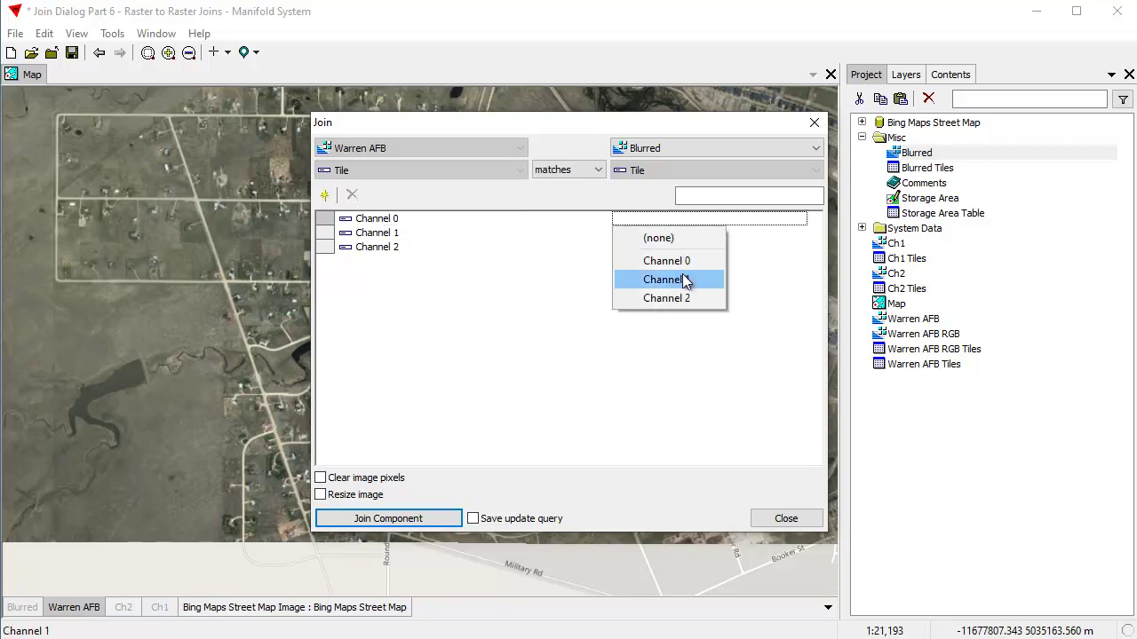
{"action": "left_click", "coordinate": [683, 259]}
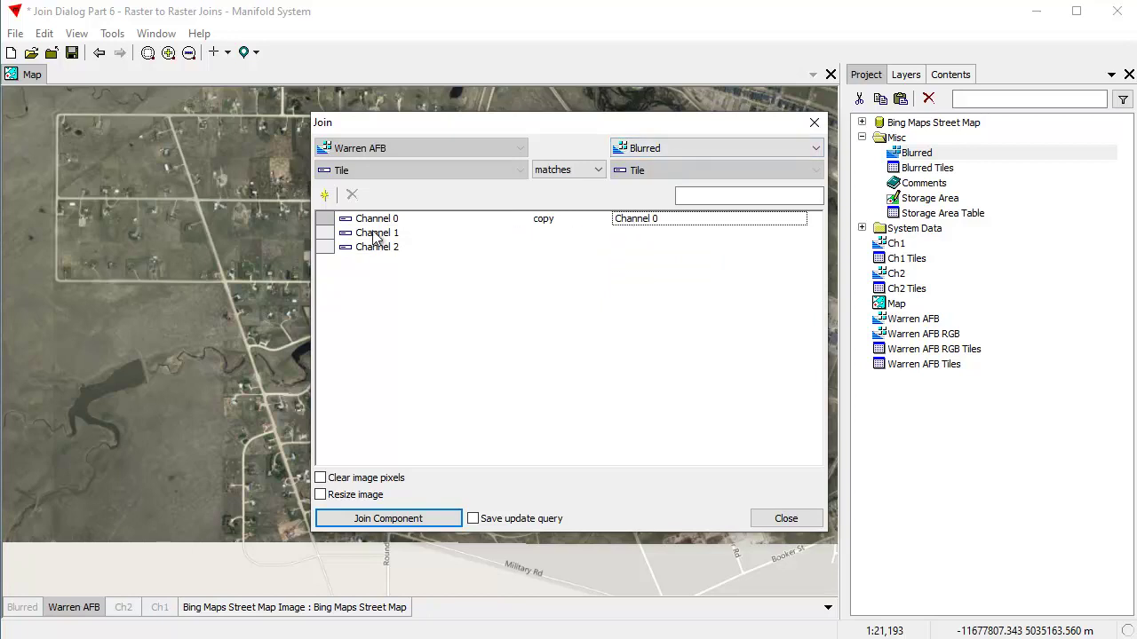
{"action": "left_click", "coordinate": [639, 236]}
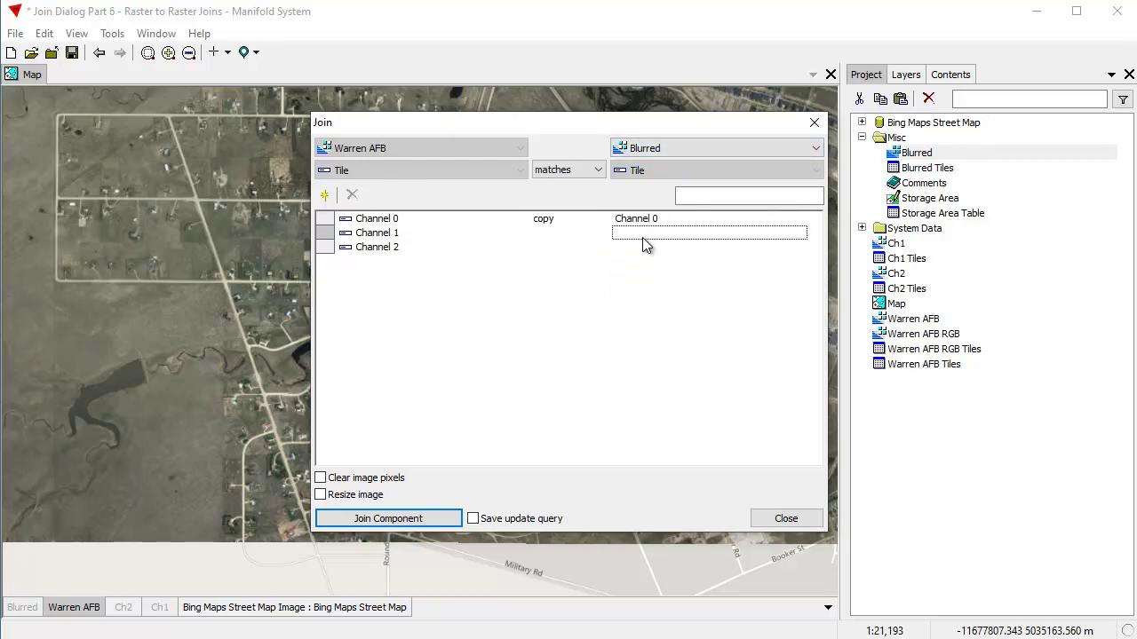
{"action": "left_click", "coordinate": [688, 294]}
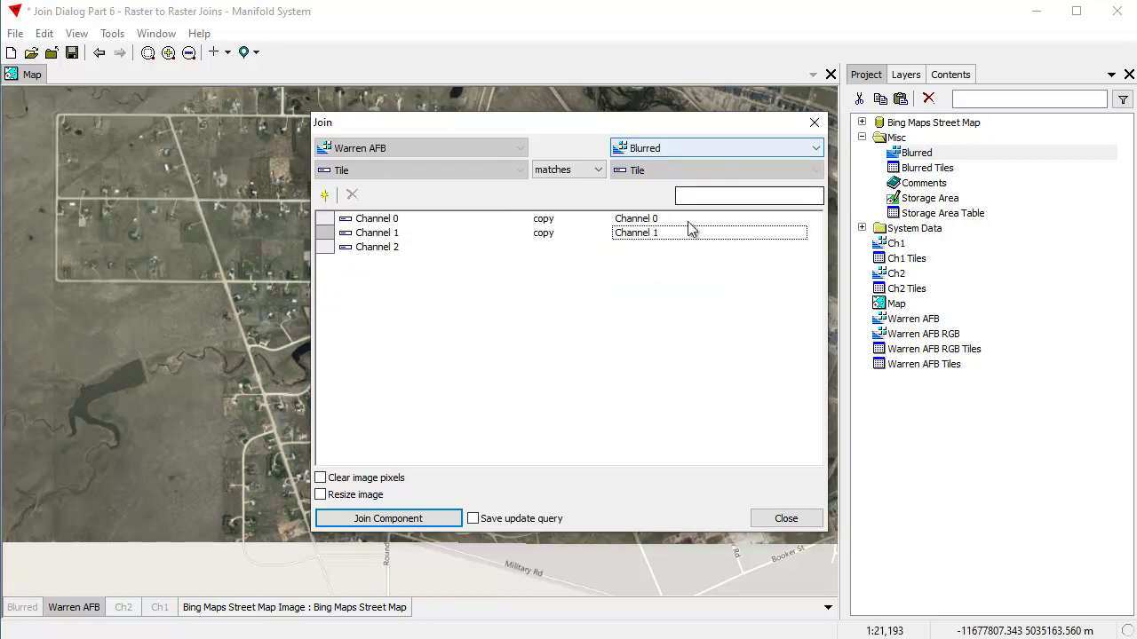
{"action": "left_click", "coordinate": [642, 247]}
{"action": "left_click", "coordinate": [672, 328]}
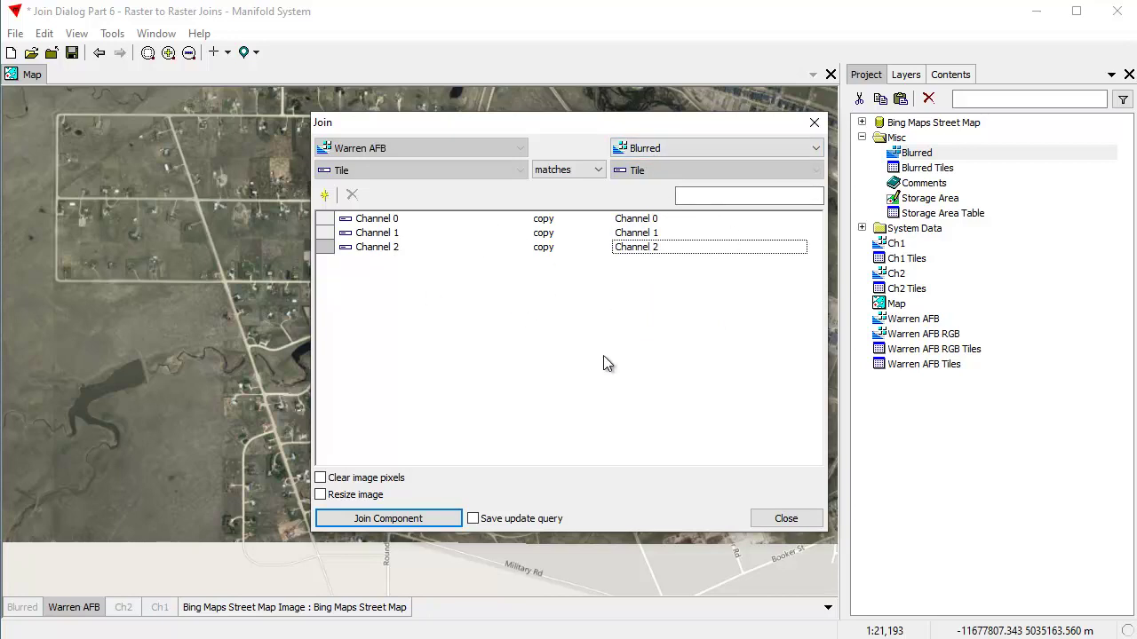
{"action": "left_click", "coordinate": [431, 519]}
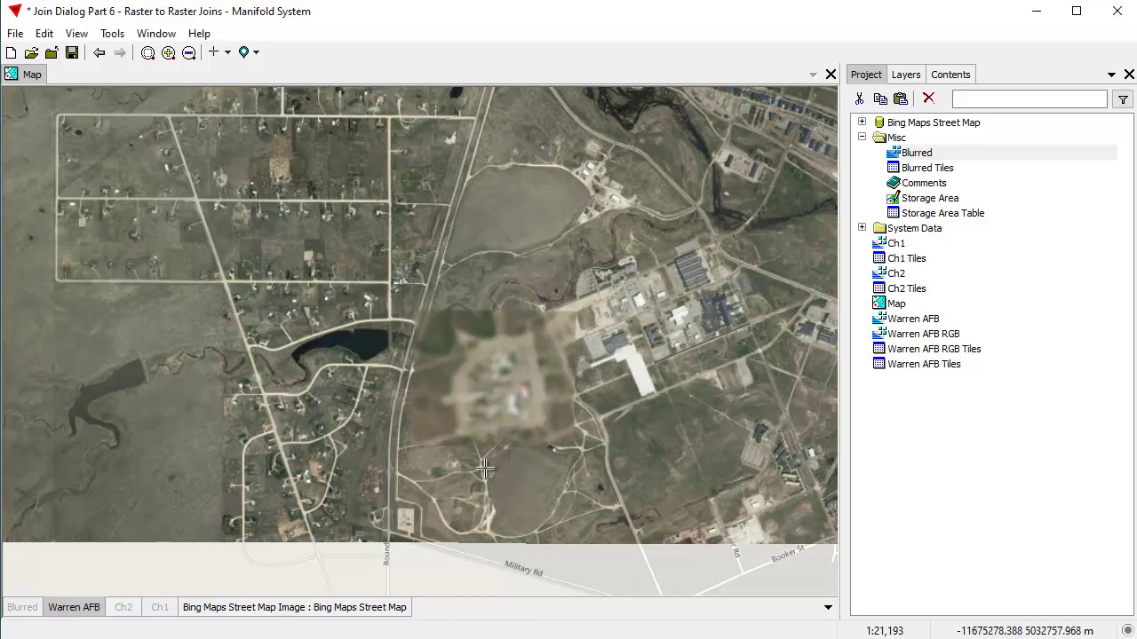
Remove the Blurred layer from the map.
{"action": "left_click", "coordinate": [21, 611]}
{"action": "right_click", "coordinate": [20, 613]}
{"action": "left_click", "coordinate": [10, 631]}
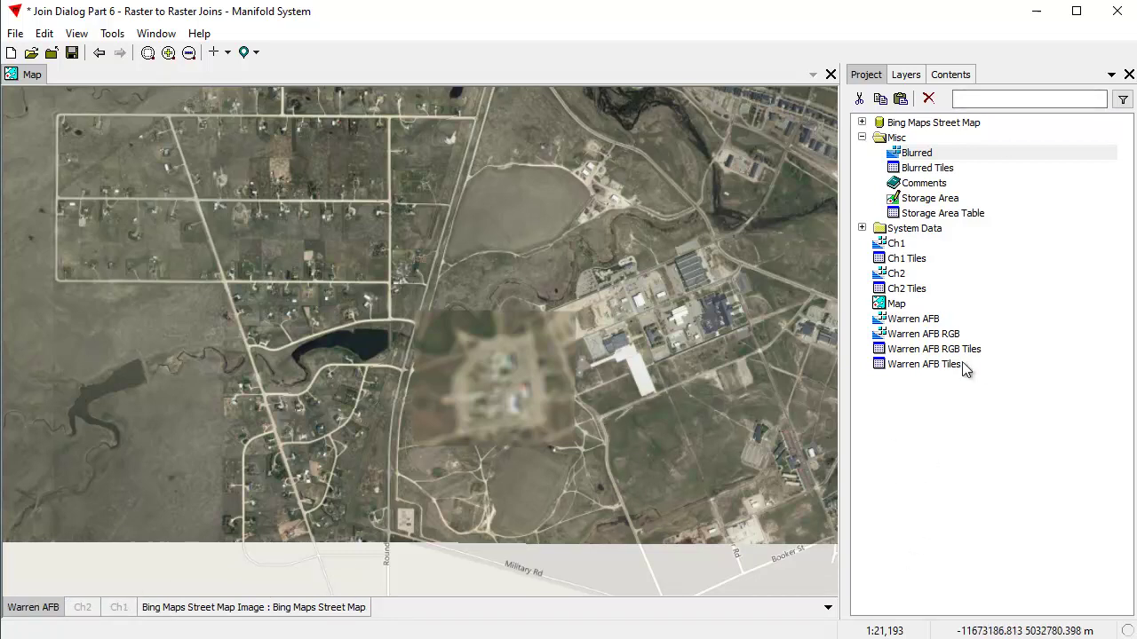
Open the Warren AFB image in its own window and inspect the compound area up close.
{"action": "double_click", "coordinate": [927, 322]}
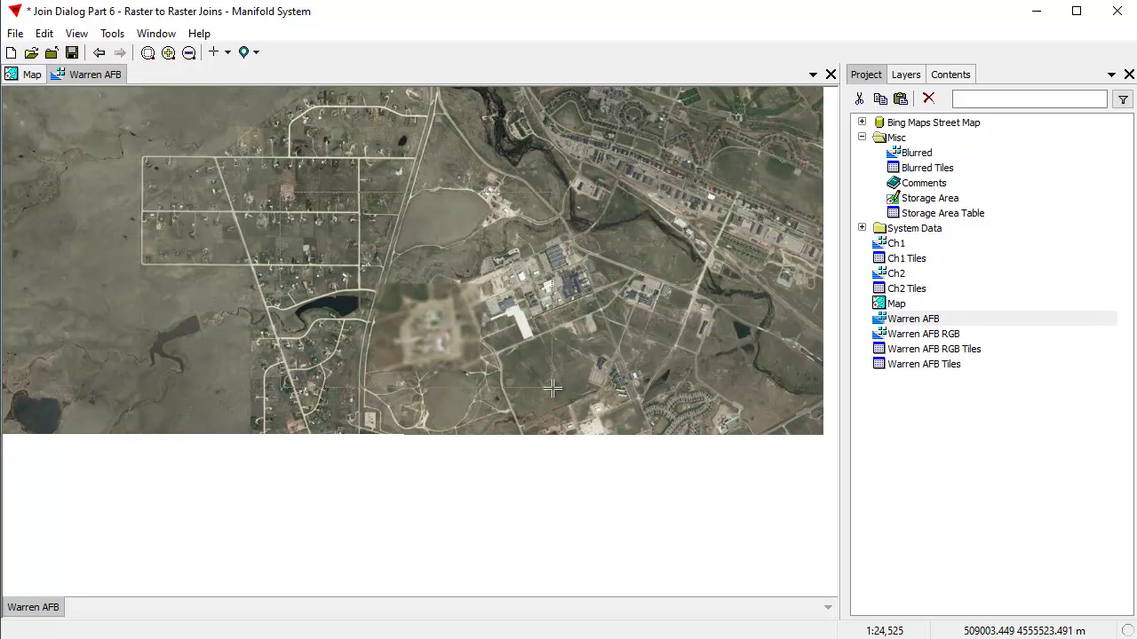
{"action": "scroll", "coordinate": [553, 388], "scroll_direction": "up", "scroll_amount": 2}
{"action": "scroll", "coordinate": [613, 426], "scroll_direction": "up", "scroll_amount": 1}
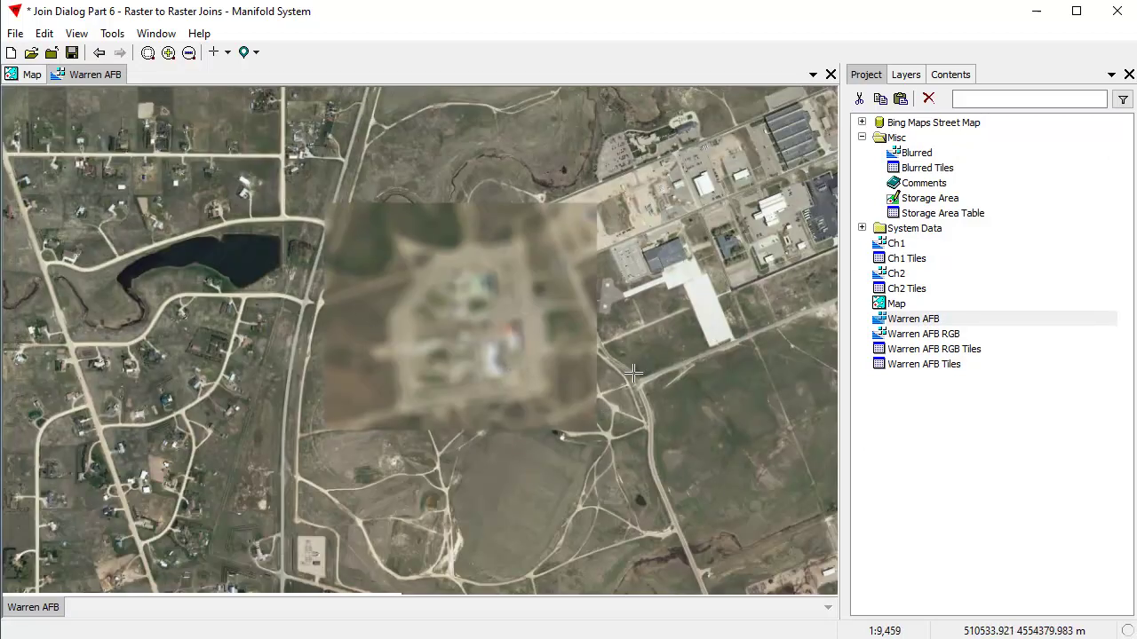
Compare the coordinate system in the component information of the Warren AFB image with that of the map.
{"action": "left_click", "coordinate": [952, 77]}
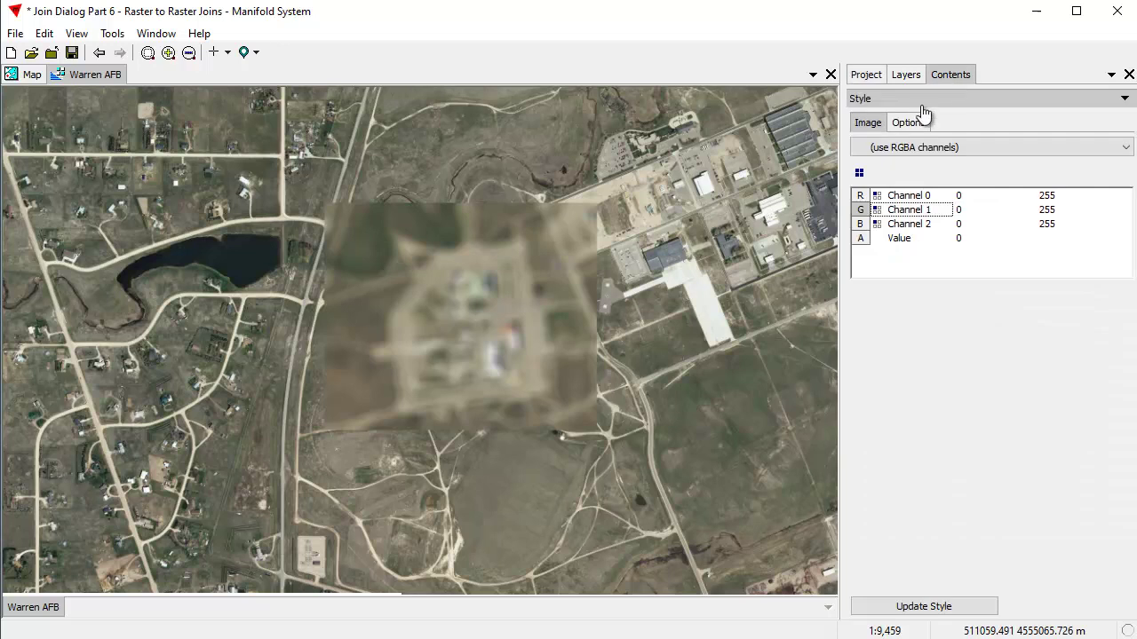
{"action": "left_click", "coordinate": [919, 99]}
{"action": "left_click", "coordinate": [914, 119]}
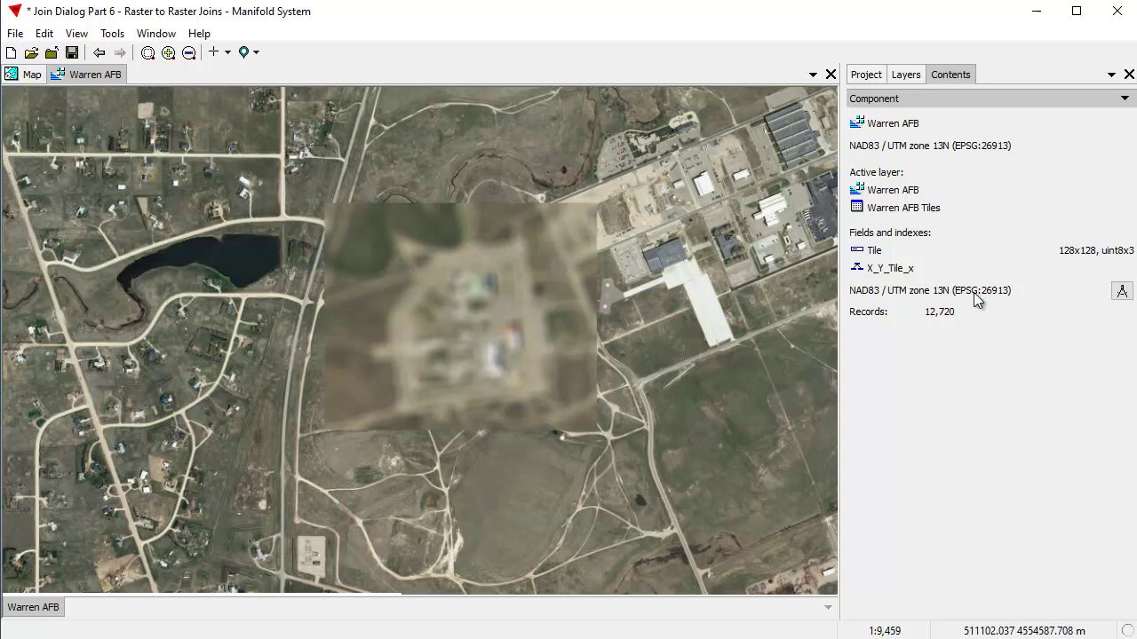
{"action": "left_click", "coordinate": [27, 75]}
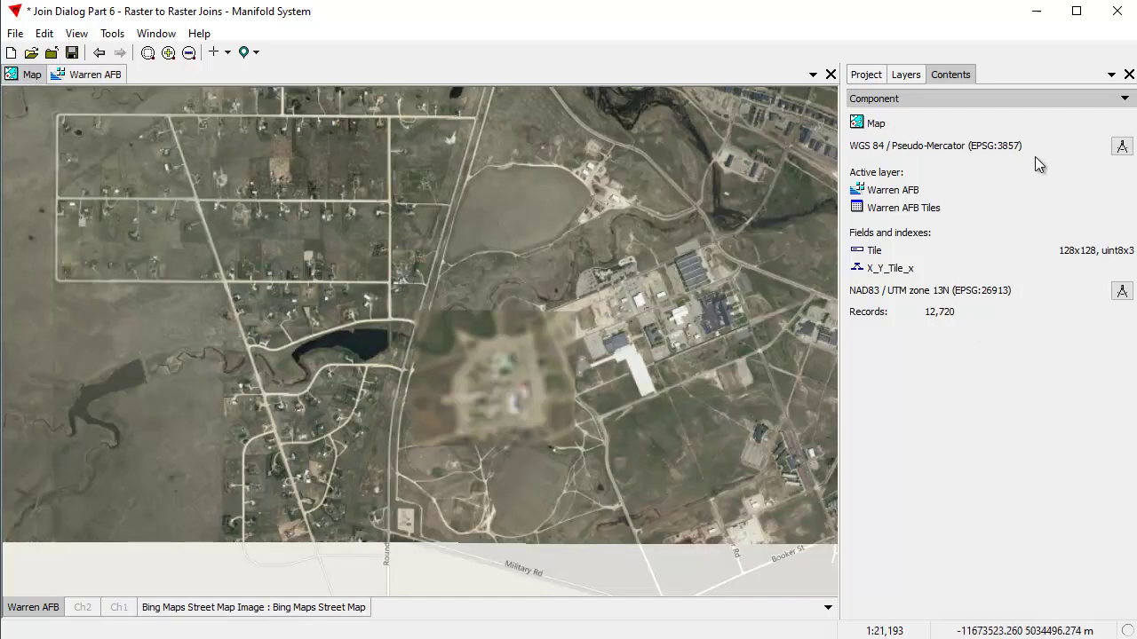
{"action": "left_click", "coordinate": [87, 76]}
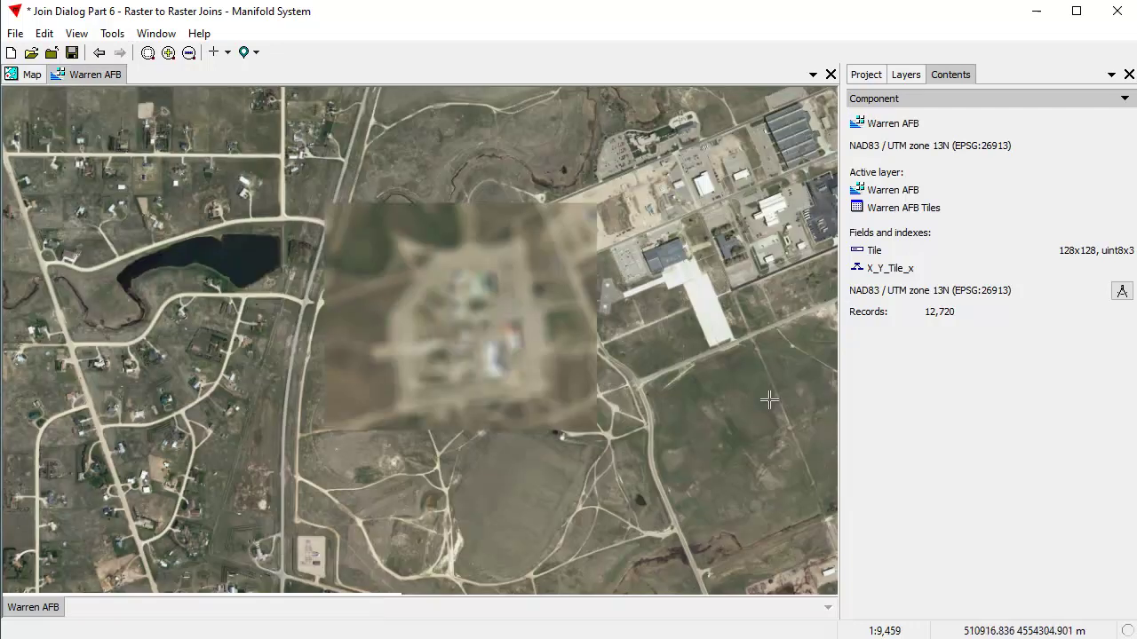
Examine the joined area in the Warren AFB window and the image's full extent in the map.
{"action": "scroll", "coordinate": [563, 373], "scroll_direction": "up", "scroll_amount": 1}
{"action": "scroll", "coordinate": [563, 370], "scroll_direction": "down", "scroll_amount": 3}
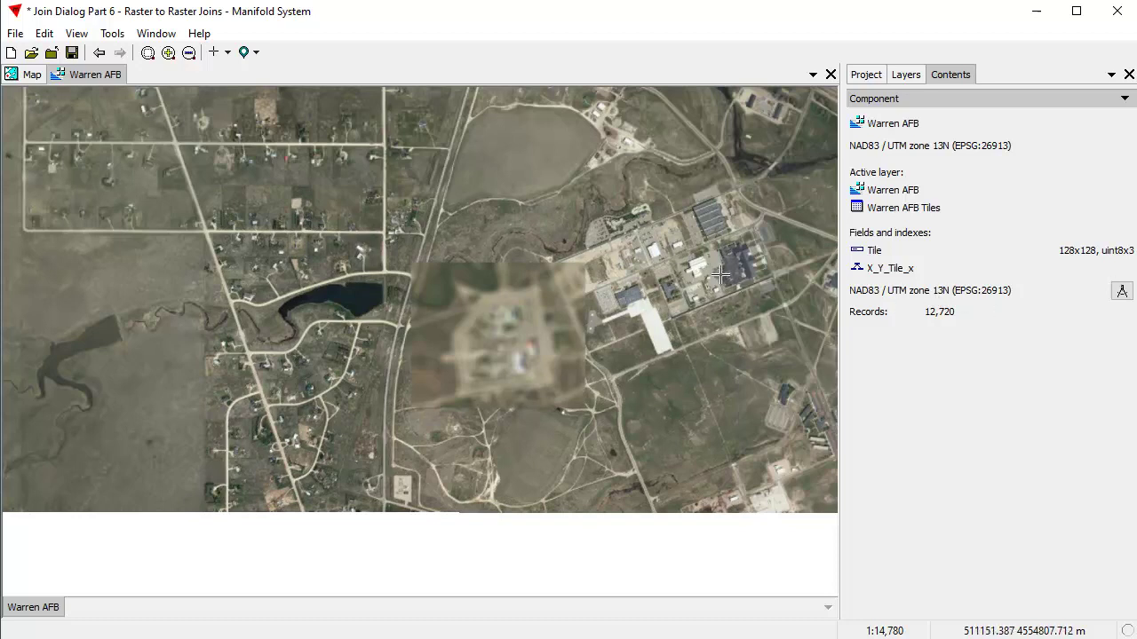
{"action": "left_click", "coordinate": [20, 78]}
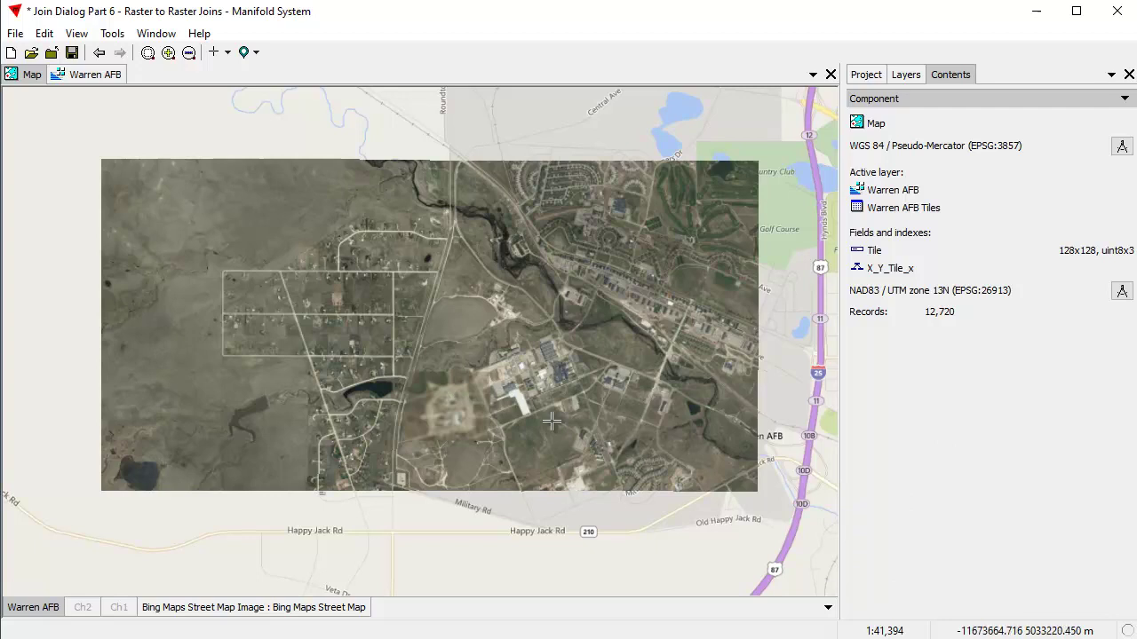
Reopen the Blurred image from the Misc folder, review its small extent and close its window.
{"action": "left_click", "coordinate": [866, 75]}
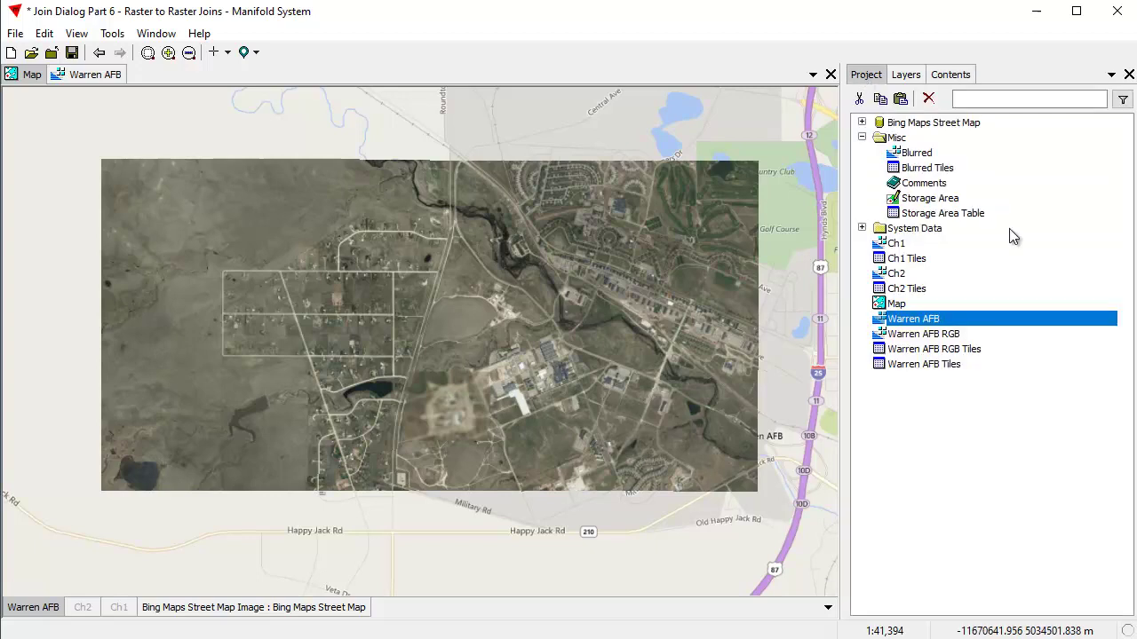
{"action": "double_click", "coordinate": [916, 152]}
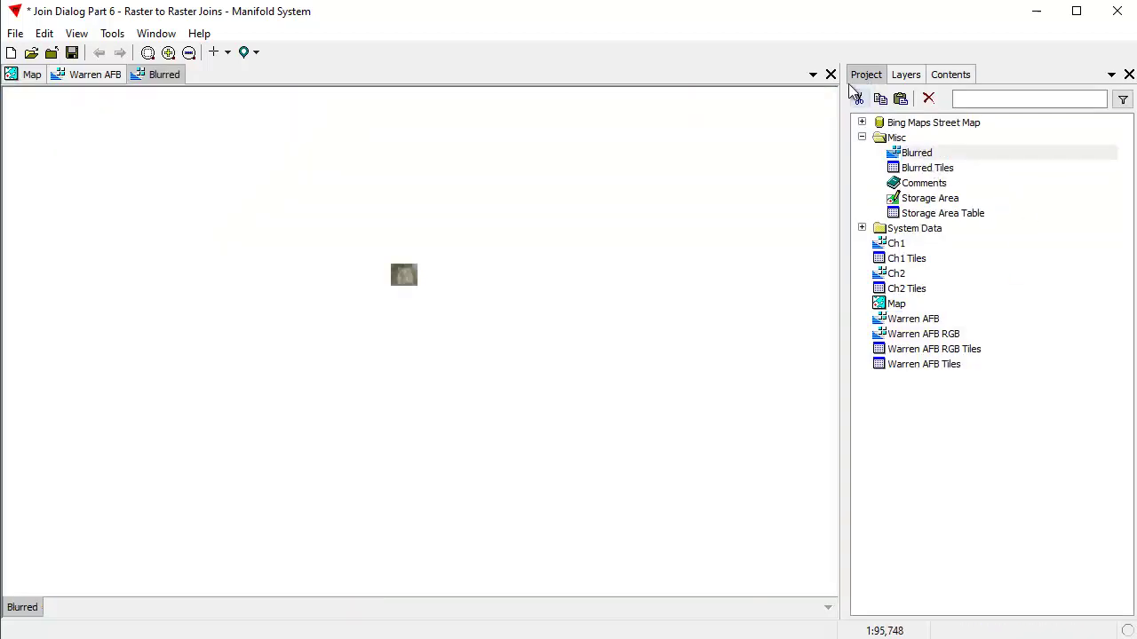
{"action": "left_click_drag", "start_coordinate": [378, 257], "coordinate": [437, 300]}
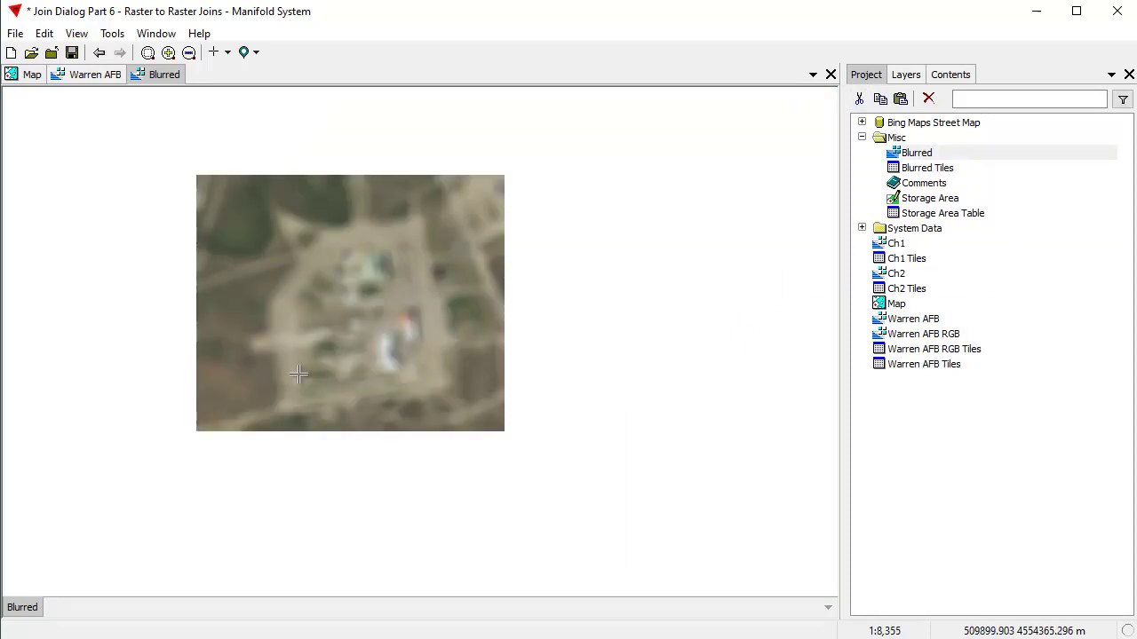
{"action": "left_click", "coordinate": [830, 75]}
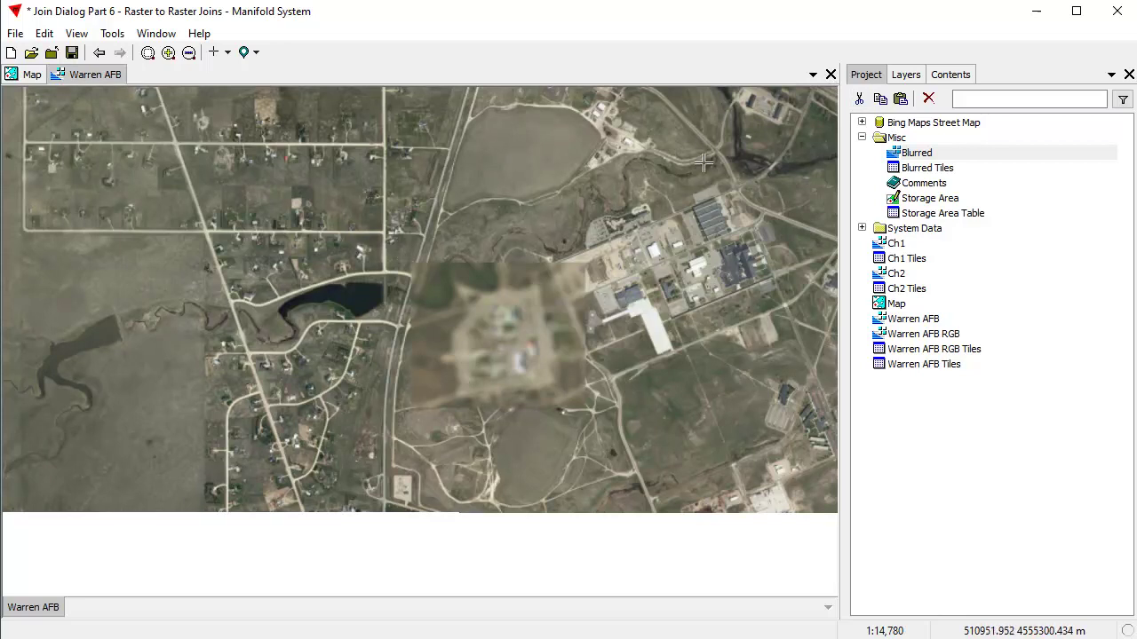
Look over the blurred compound and its surroundings in the Warren AFB image window.
{"action": "left_click_drag", "start_coordinate": [515, 273], "coordinate": [496, 329]}
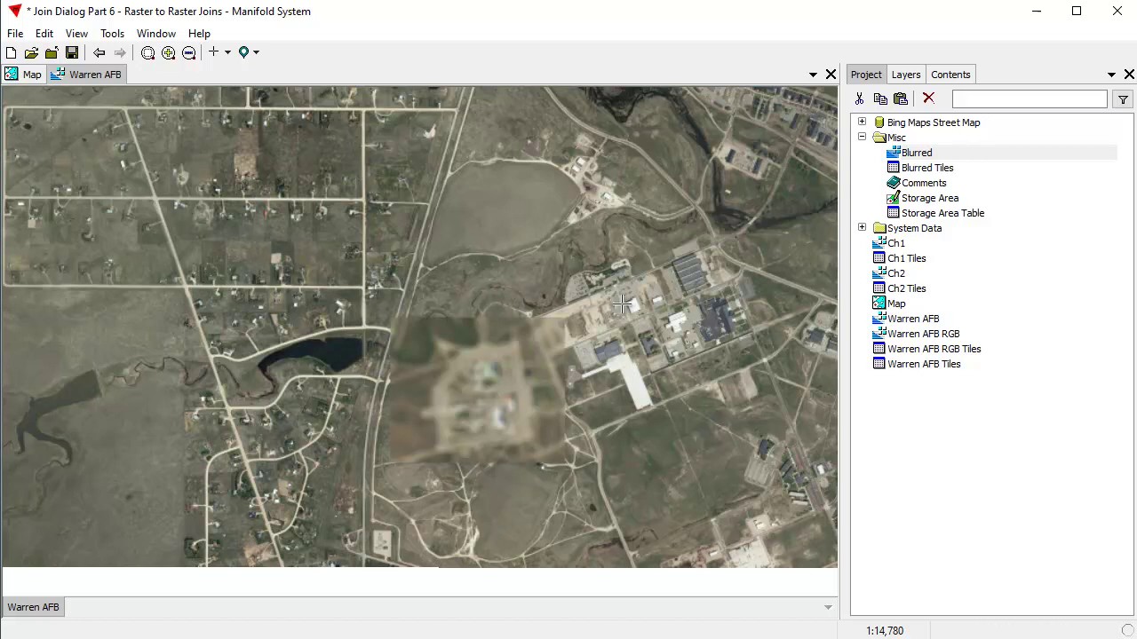
{"action": "left_click_drag", "start_coordinate": [656, 450], "coordinate": [635, 388]}
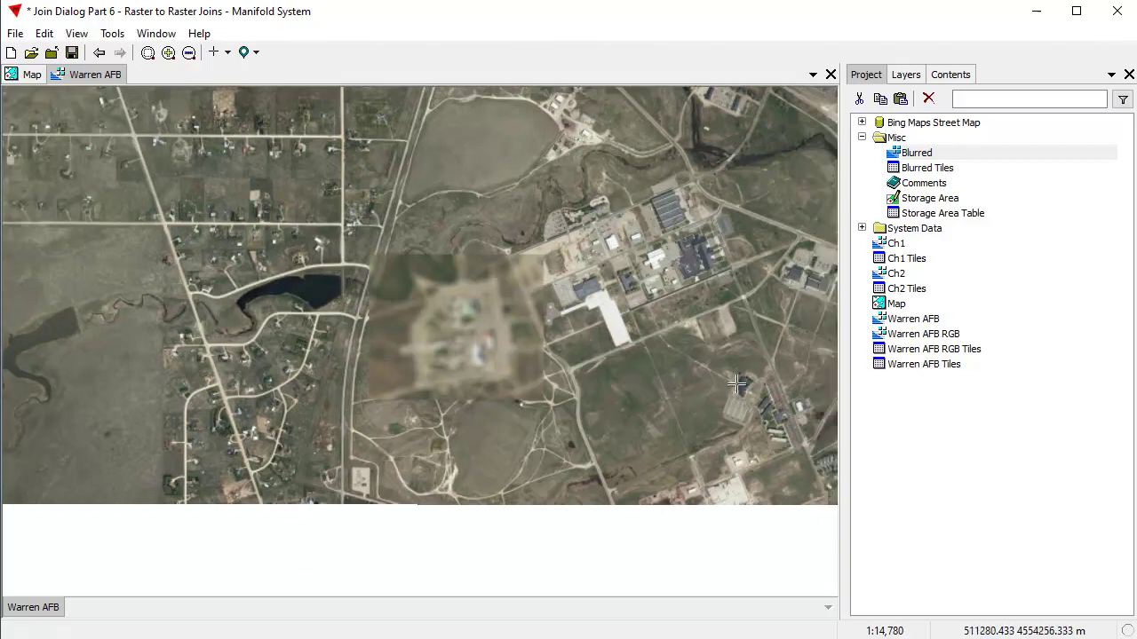